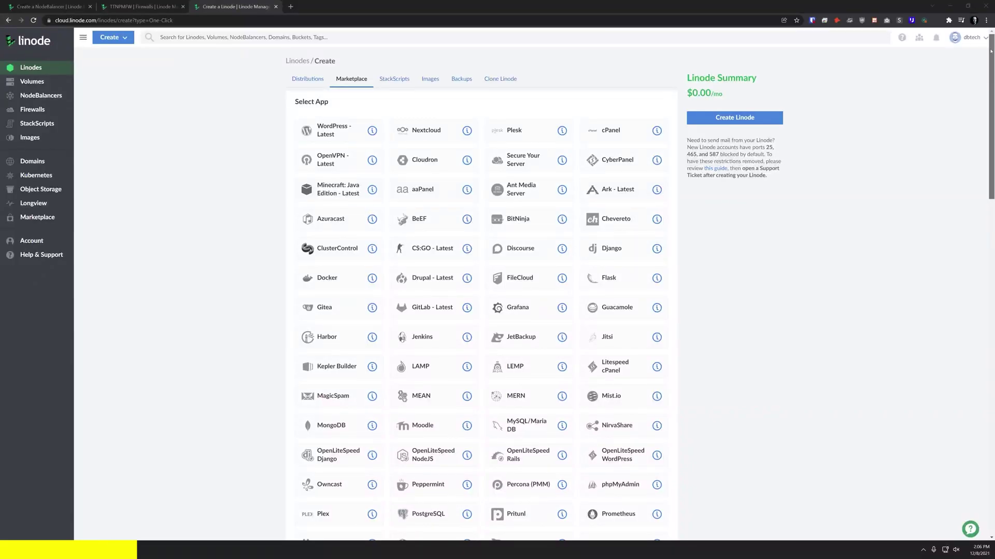
Scroll down the Marketplace app list on the Create Linode page
drag(991, 50, 992, 335)
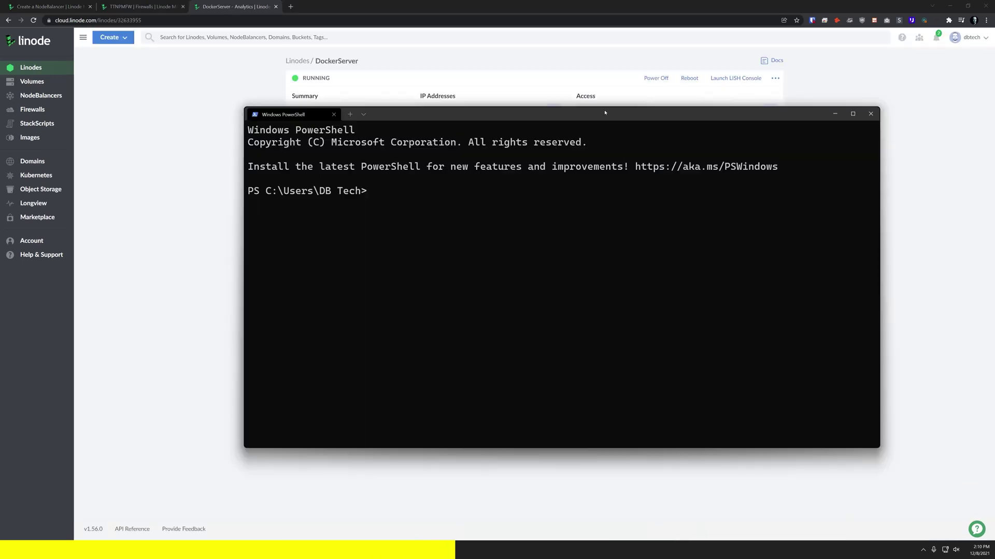
Log in to the server over SSH and run sudo docker ps, which shows no running containers
key(ctrl+v)
text(sudo do)
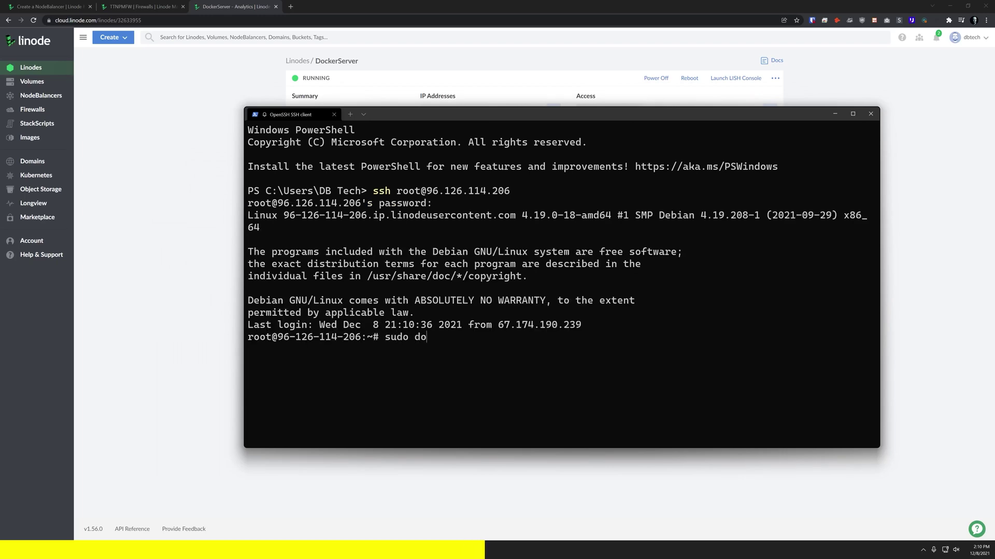
text(cker ps)
key(Return)
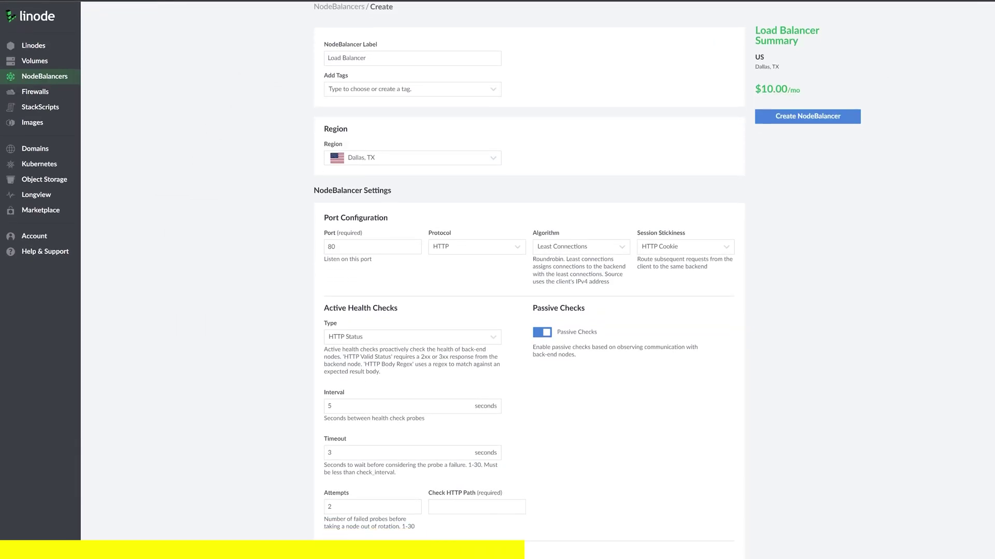
scroll(529, 280, down, 3)
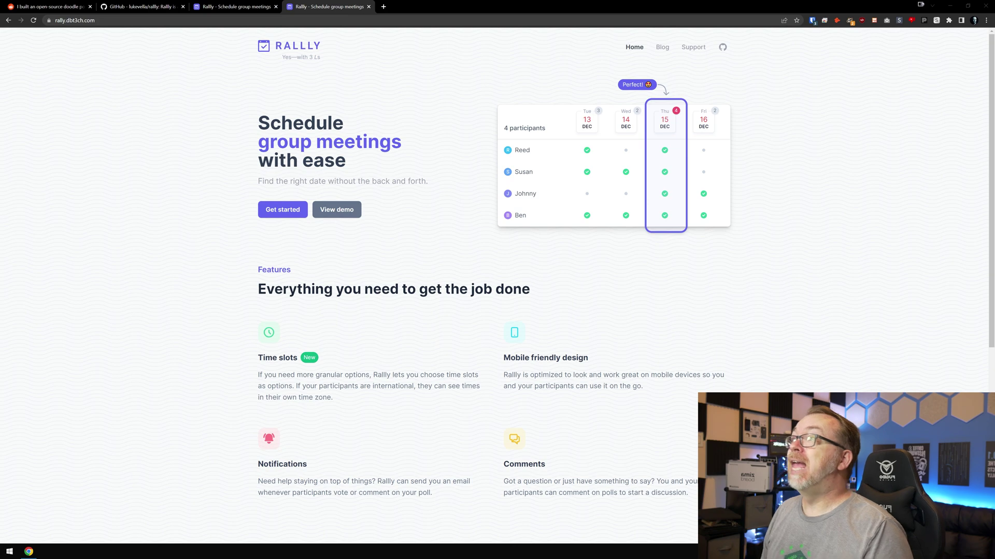
View the Lunch Meeting Demo poll, then return to the landing page and start a New Poll
scroll(624, 483, down, 7)
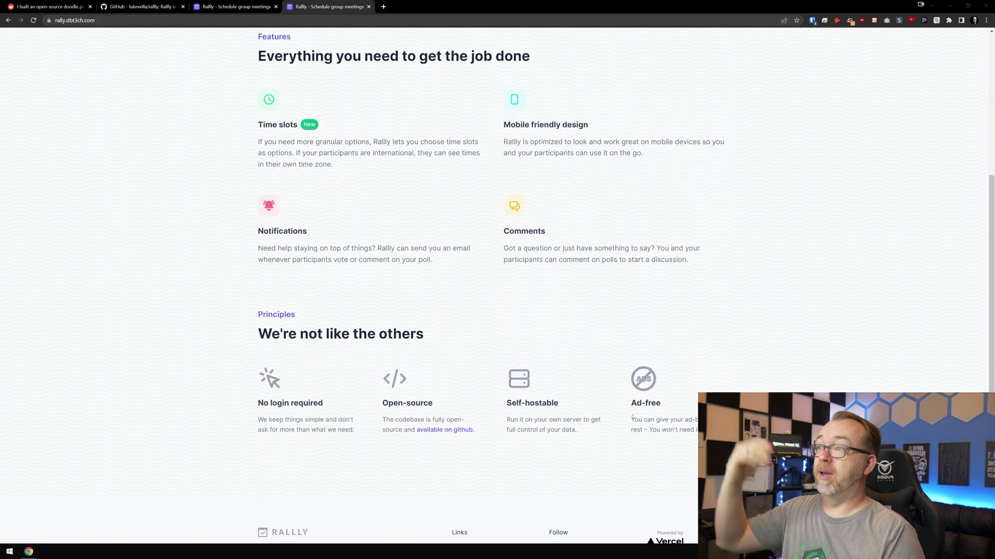
scroll(542, 338, up, 7)
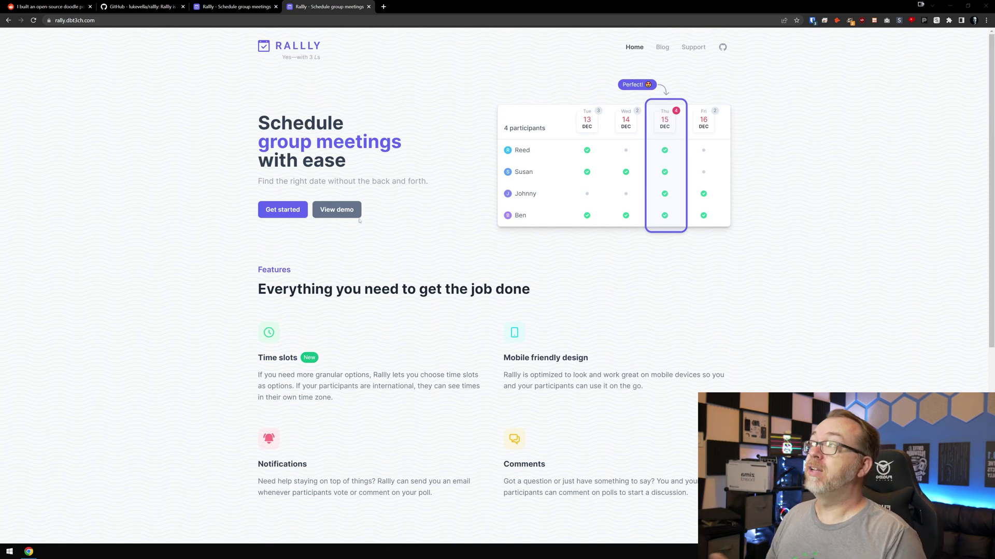
click(342, 214)
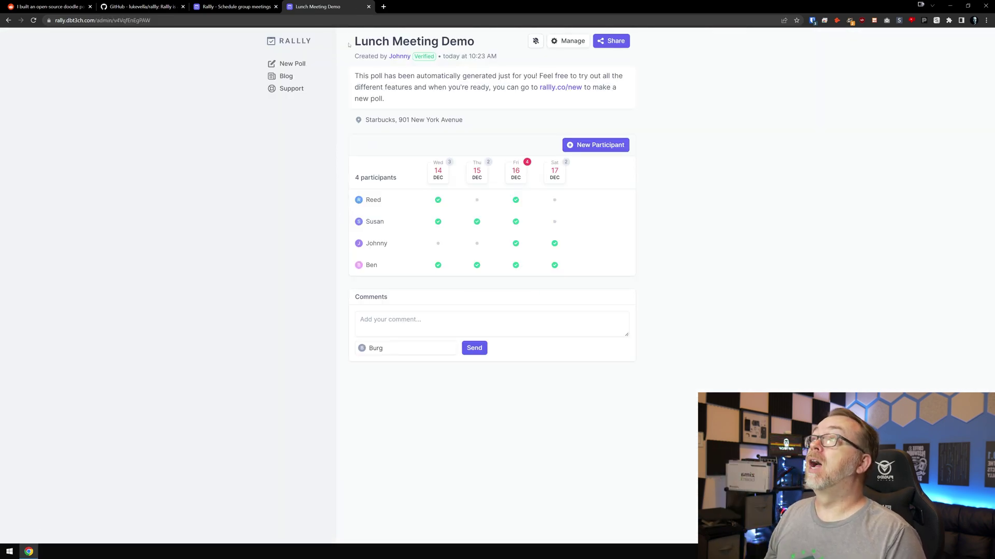
click(234, 6)
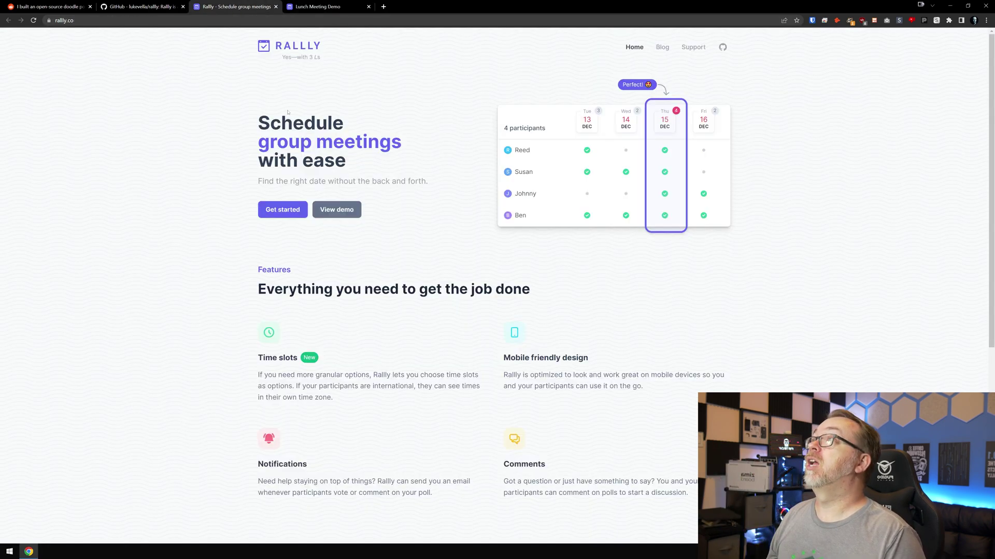
click(283, 209)
Enter title 'House Party', location 'Your Mom's House' and description 'Let's meet at your mom's house'
click(406, 77)
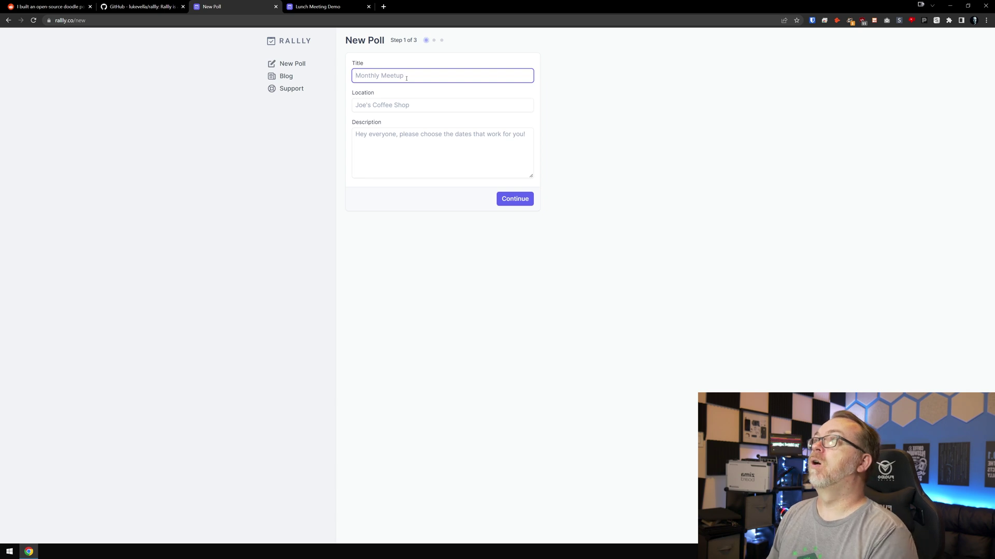
text(House Party)
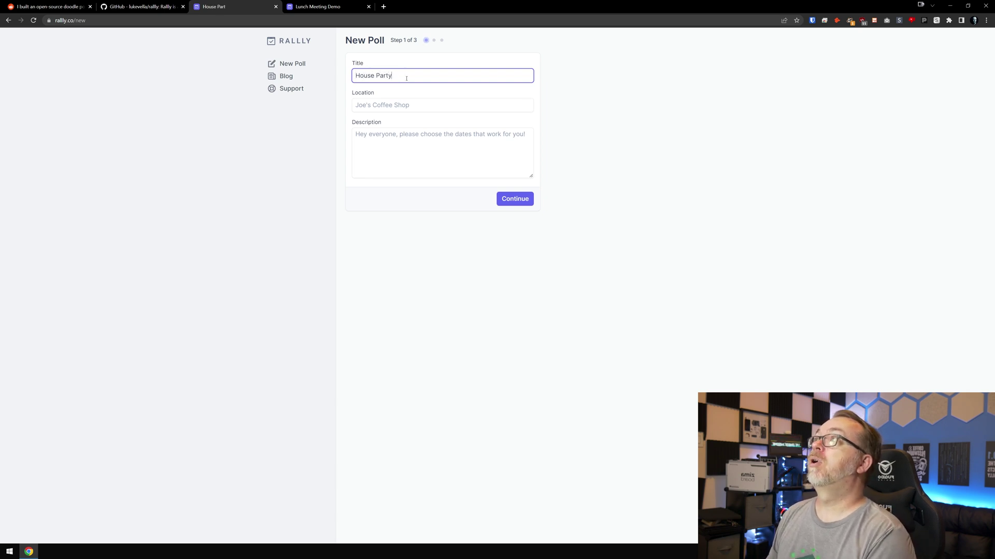
key(Tab)
text(Your Mom's House)
key(Tab)
text(Let's mea)
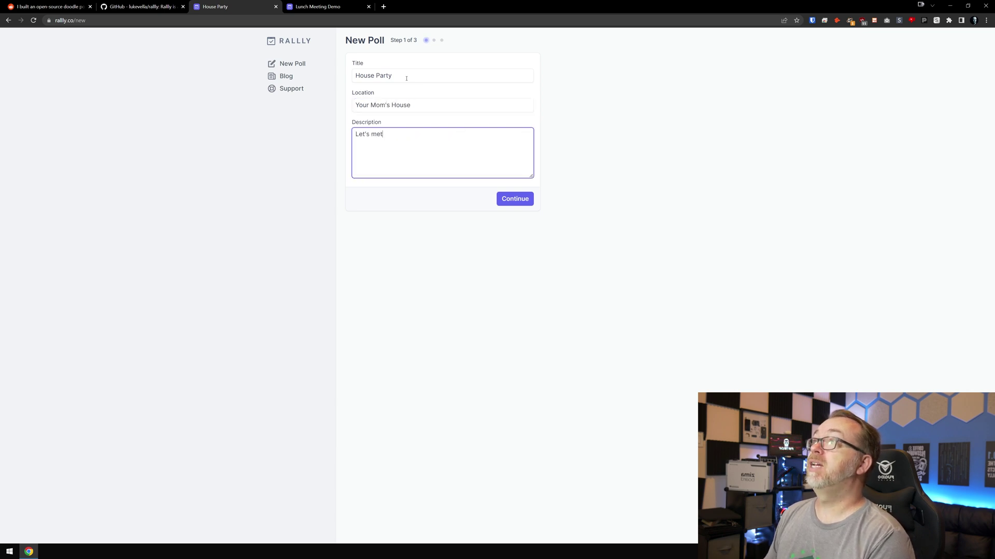
key(BackSpace)
text(et at your mom's ho)
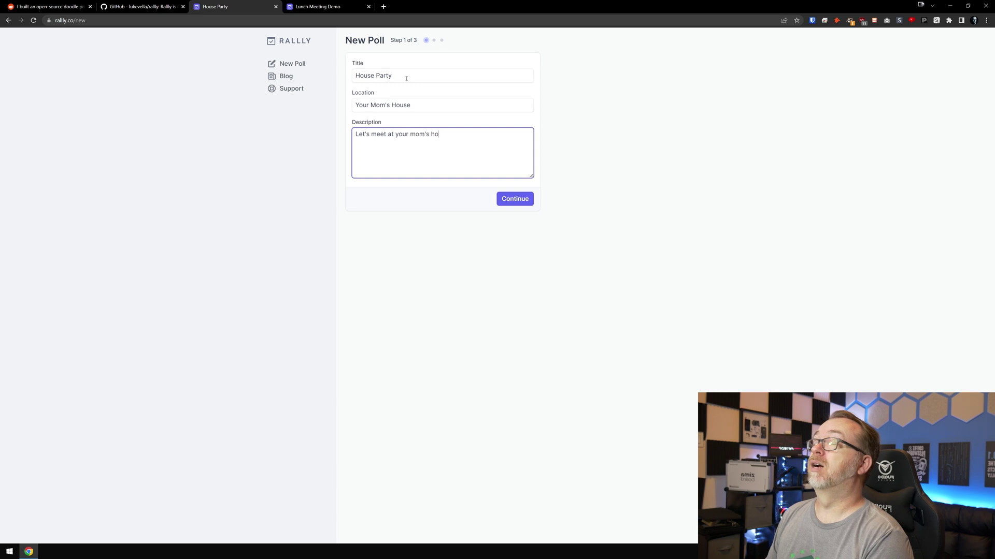
text(use)
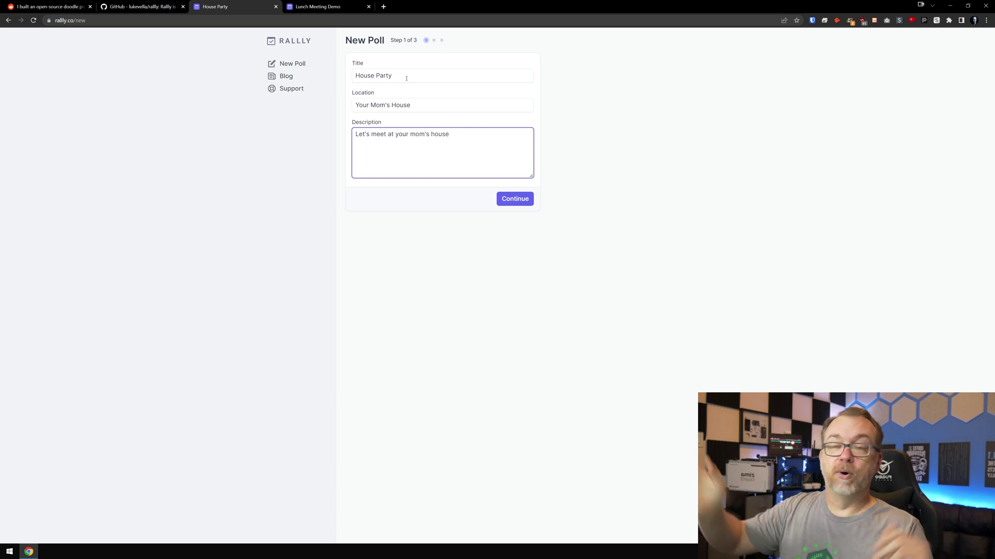
Pick April 26, 28 and 30 as poll dates and turn on Specify times
click(505, 199)
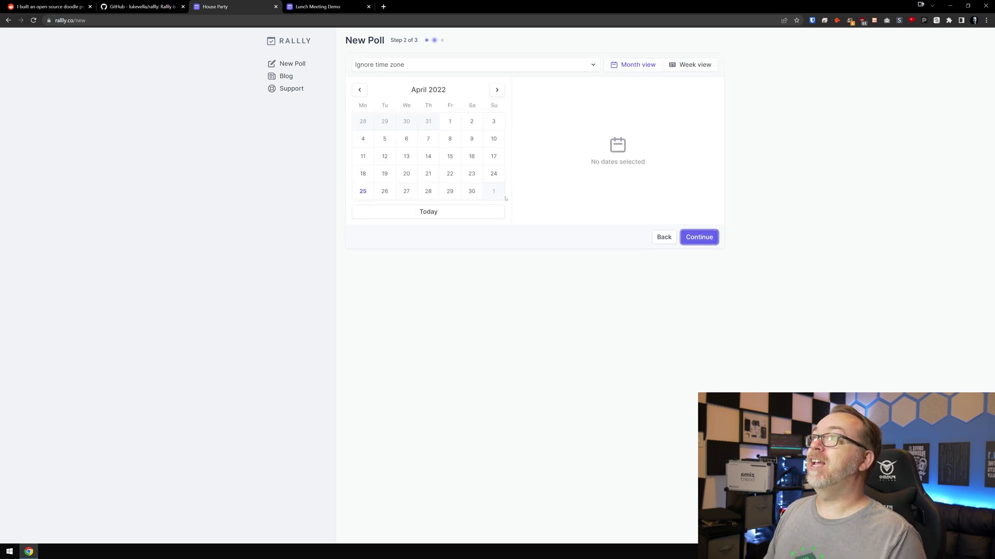
click(384, 191)
click(428, 191)
click(470, 192)
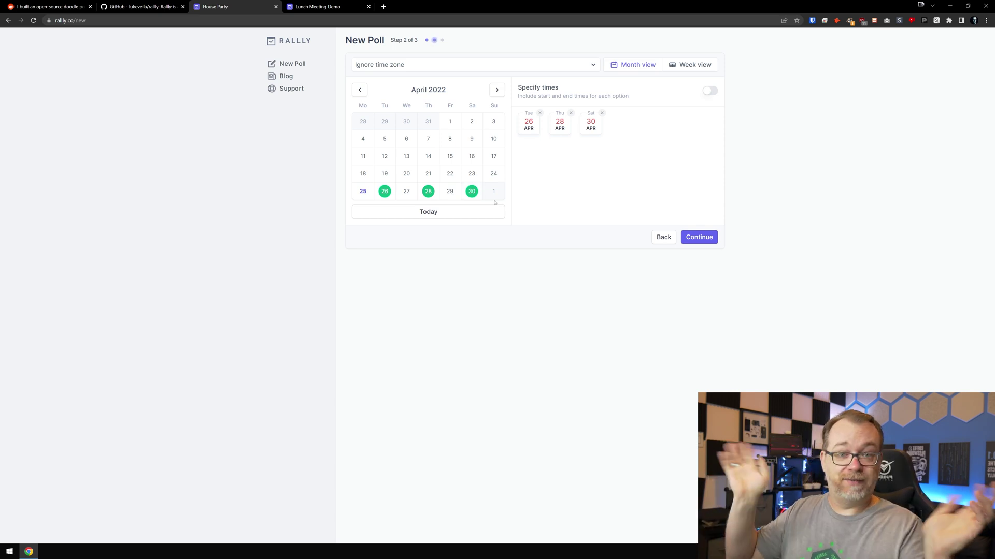
click(710, 91)
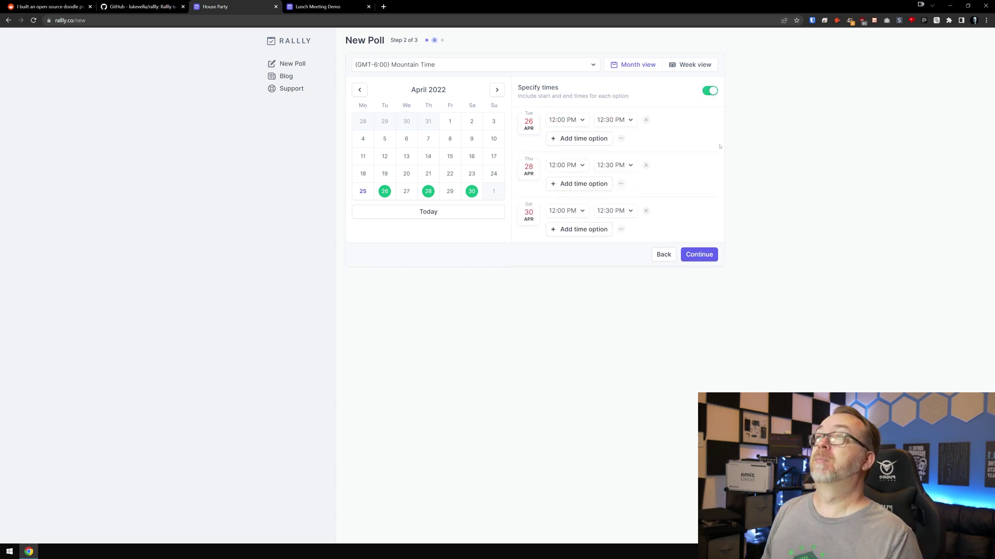
Add a second April 26 time slot running from 1:30 PM to 2:30 PM
click(579, 139)
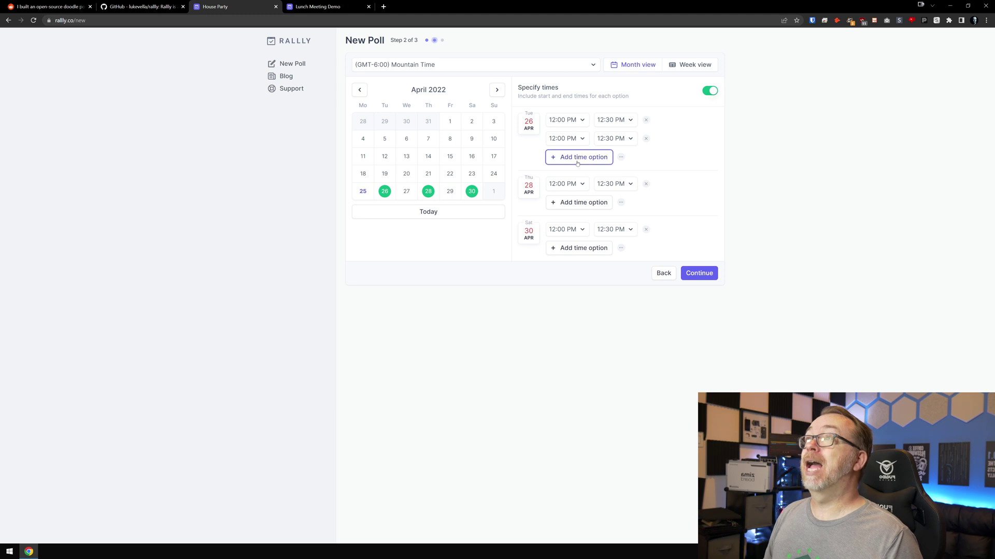
click(569, 139)
click(571, 183)
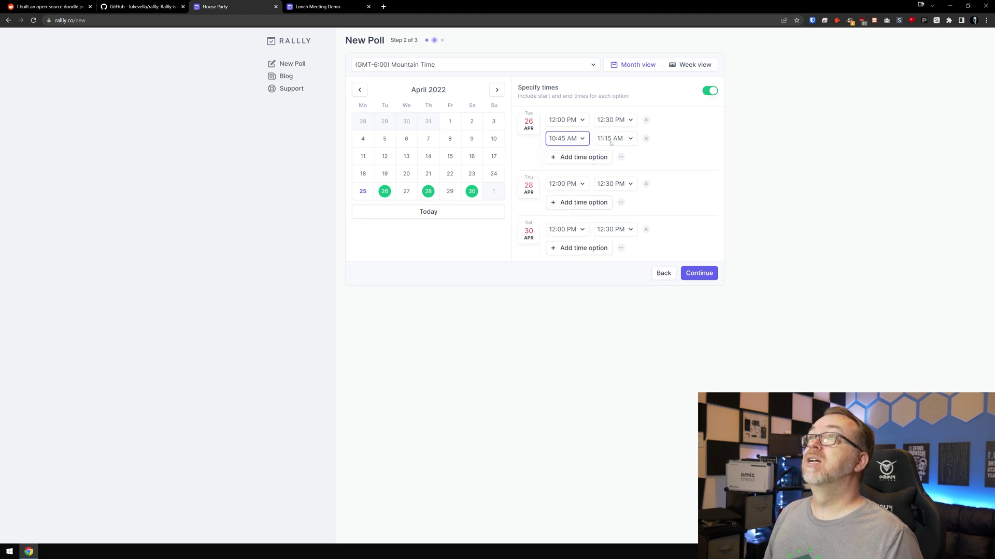
click(567, 139)
scroll(568, 197, down, 3)
click(565, 207)
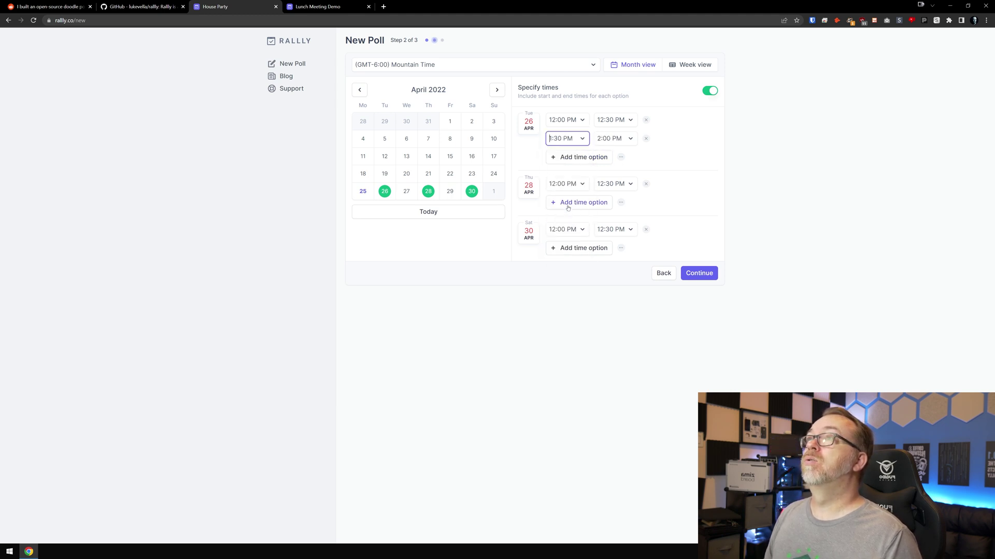
click(610, 140)
click(605, 186)
Start the April 28 slot at 10:30 AM and add a second slot from 9:30 to 10:30 AM
click(567, 184)
click(575, 218)
click(595, 202)
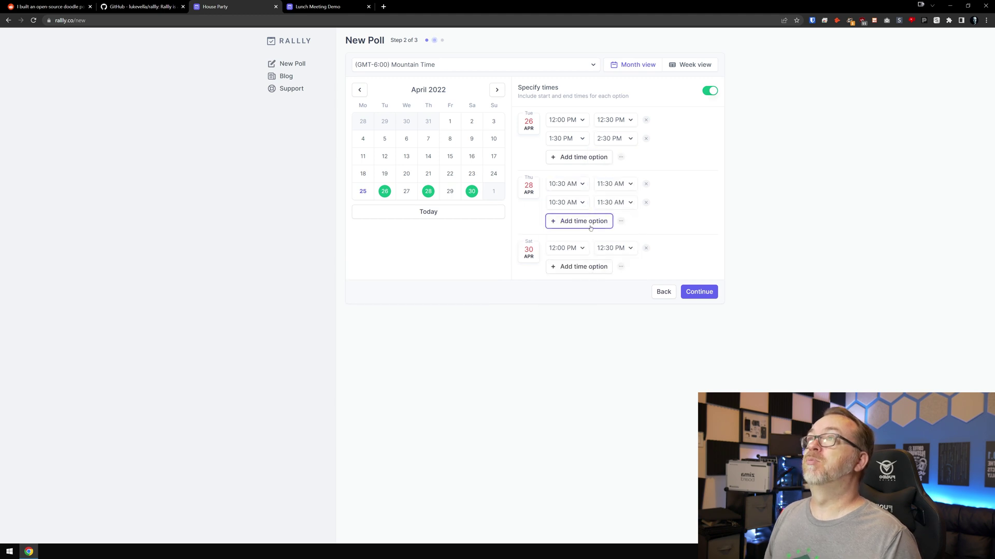
click(567, 203)
click(564, 265)
click(612, 201)
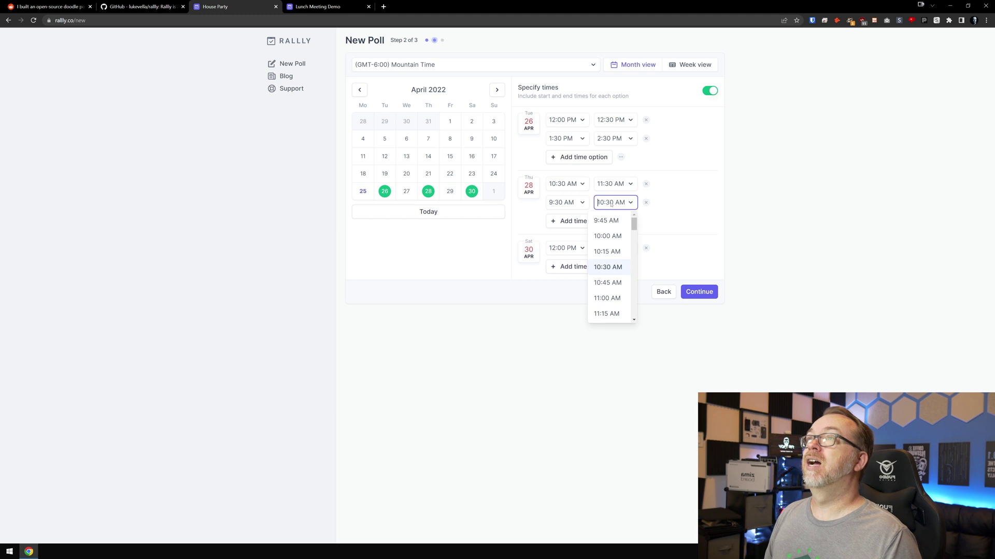
click(611, 203)
Start the April 30 slot at 10:30 AM and add a second slot starting at 2:15 PM
click(582, 248)
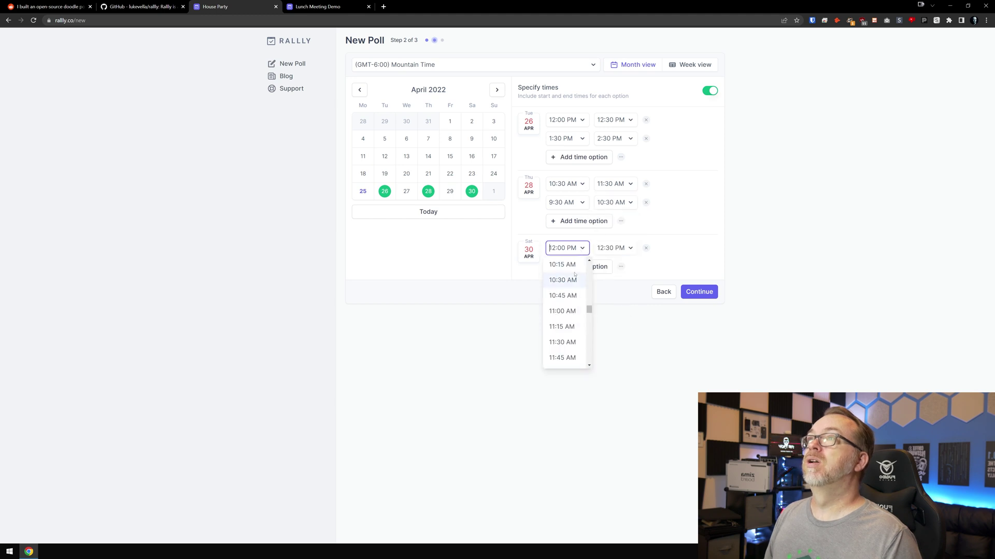
click(568, 280)
click(584, 267)
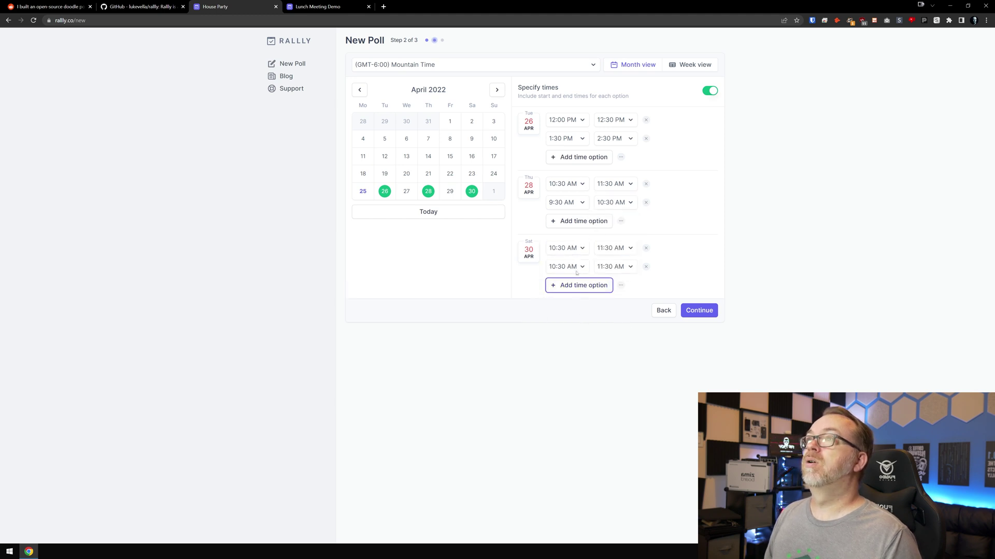
click(577, 271)
click(574, 338)
click(642, 288)
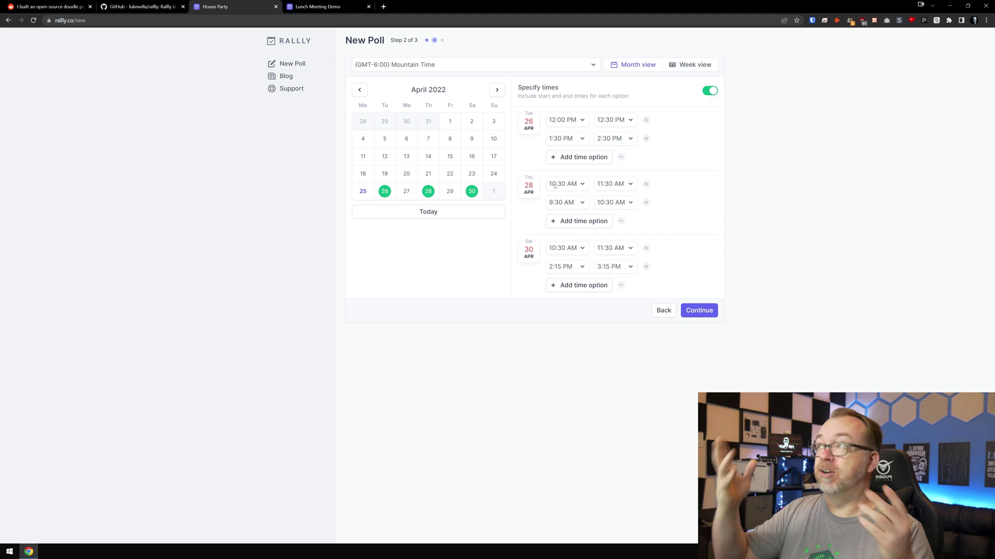
Fill in the organiser's name and email on Your details and create the House Party poll
click(694, 310)
click(388, 94)
text(DA)
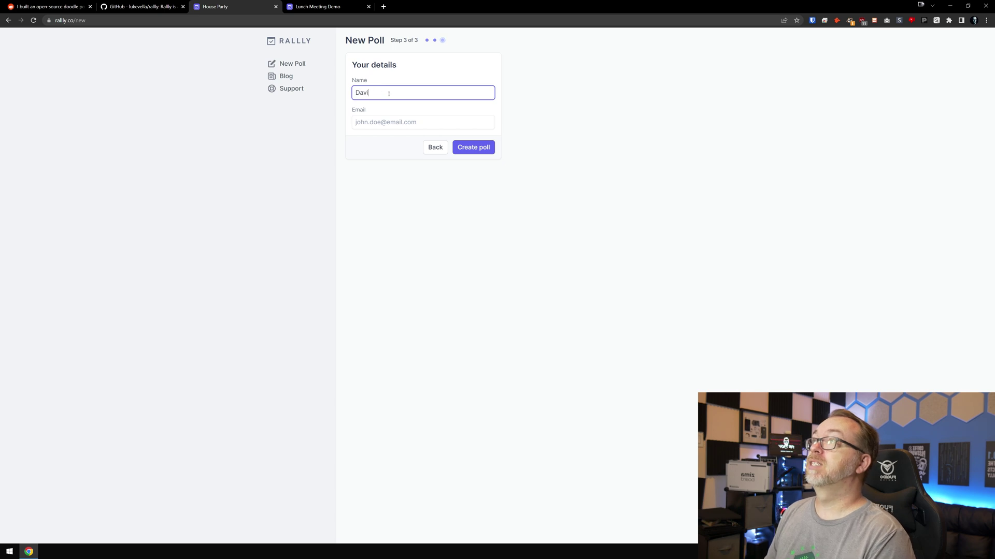
text(vi)
click(390, 110)
click(473, 147)
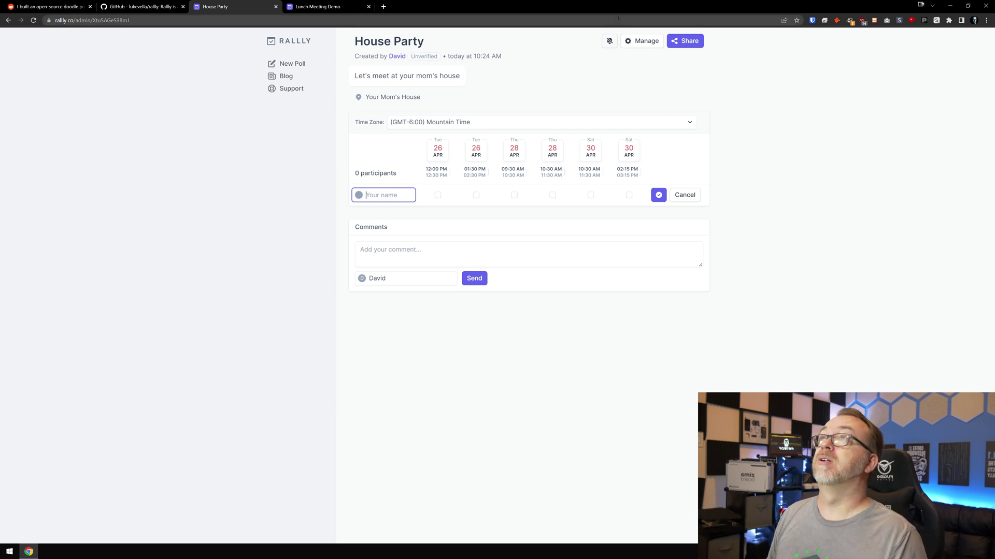
Verify the creator's email from the bell icon, then switch on House Party email notifications
click(609, 41)
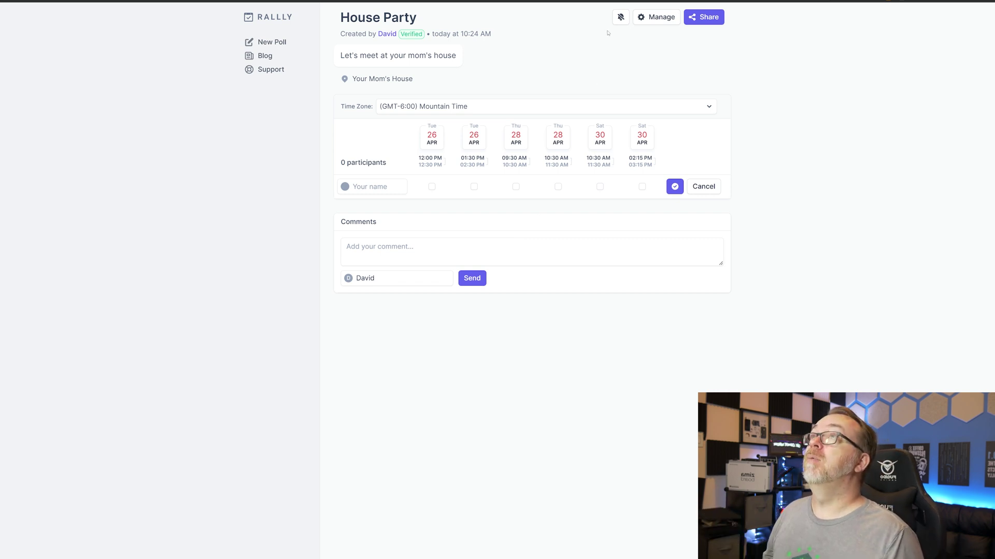
click(620, 17)
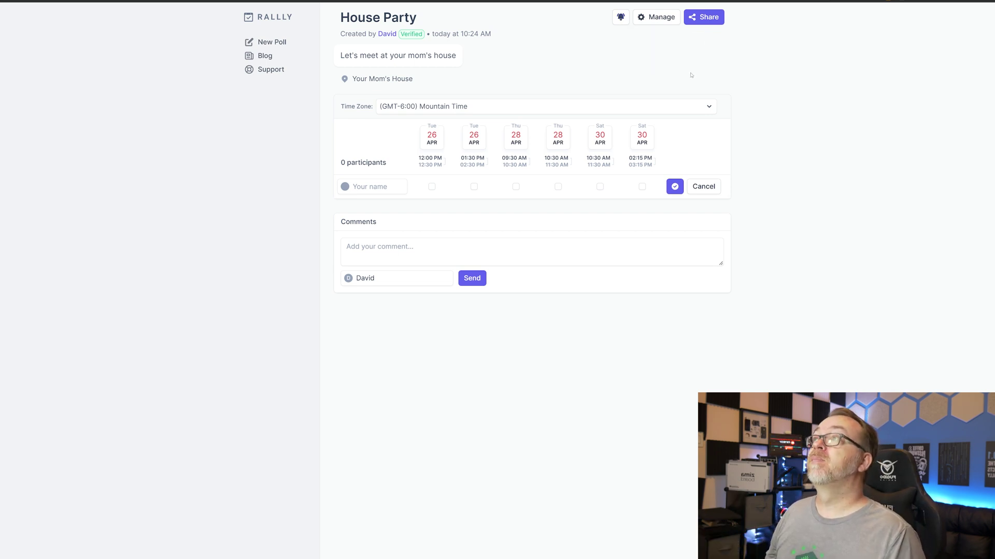
Copy the participant link from Share and load it in a new private window
click(703, 17)
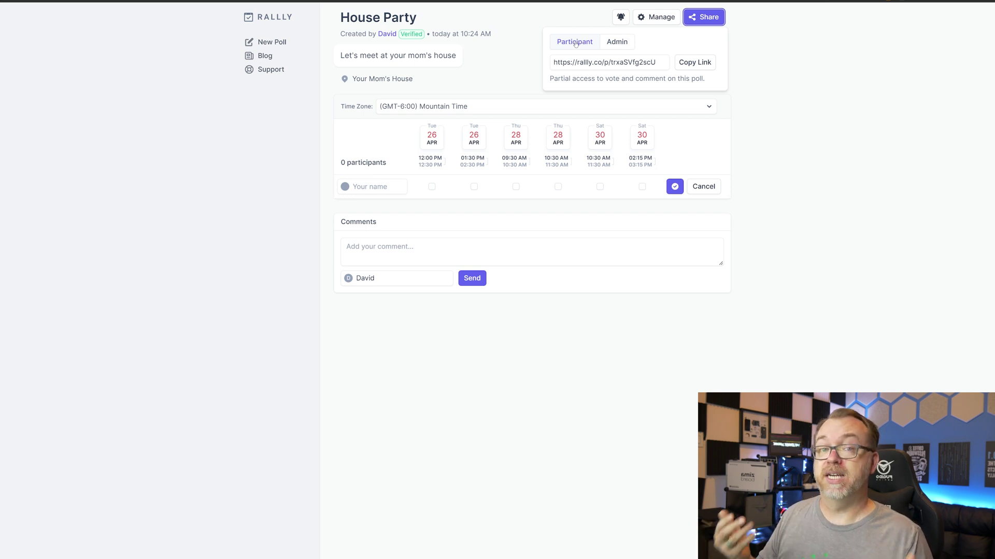
click(694, 63)
key(ctrl+shift+n)
key(ctrl+v)
key(Return)
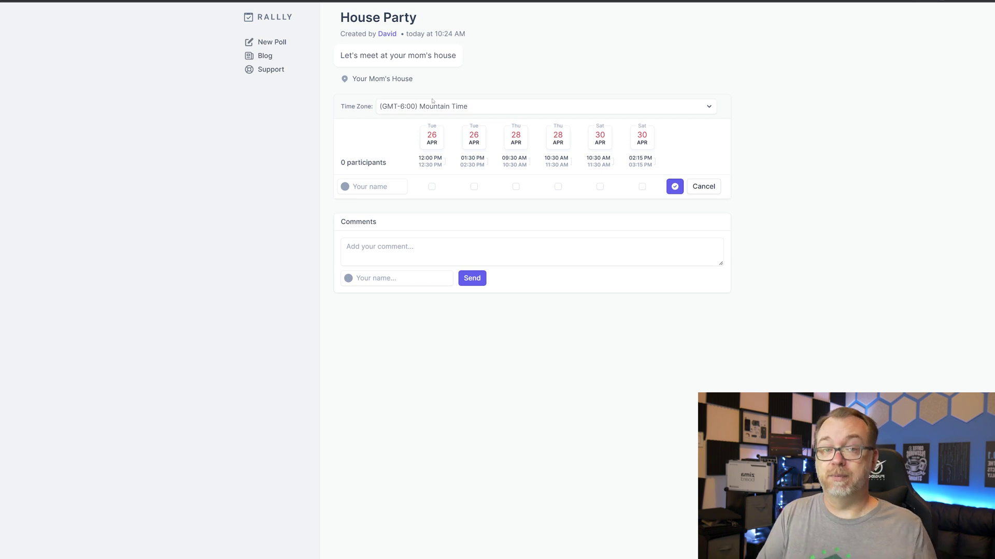
Show the poll times in the (GMT+0:00) Azores time zone
click(432, 103)
click(432, 103)
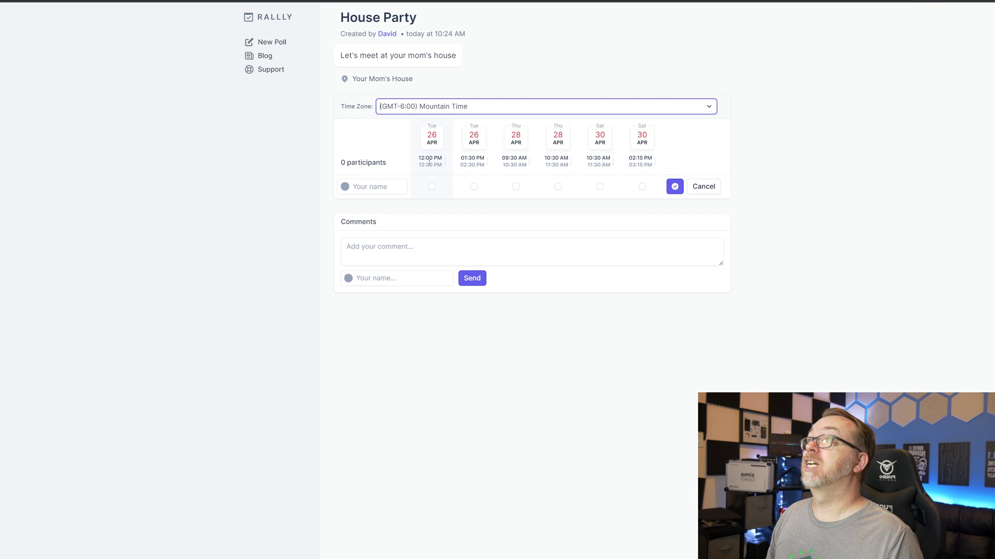
click(429, 107)
scroll(434, 189, up, 2)
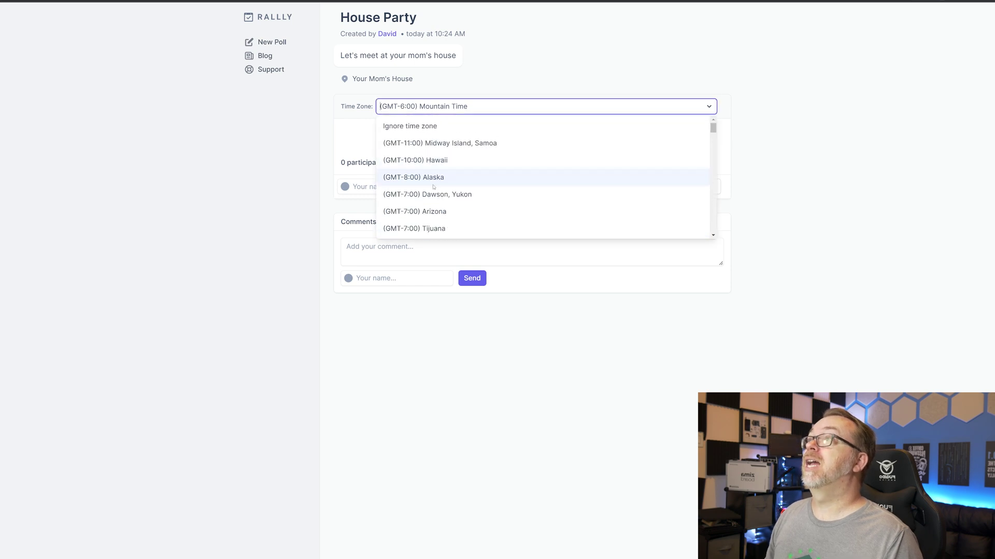
scroll(434, 188, down, 5)
click(433, 189)
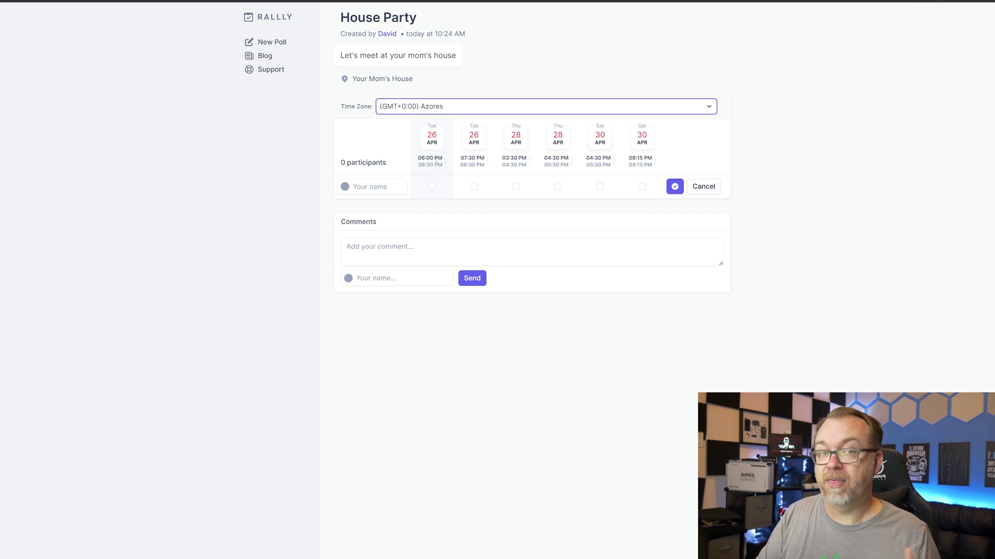
Switch the time zone setting to Ignore time zone
click(443, 106)
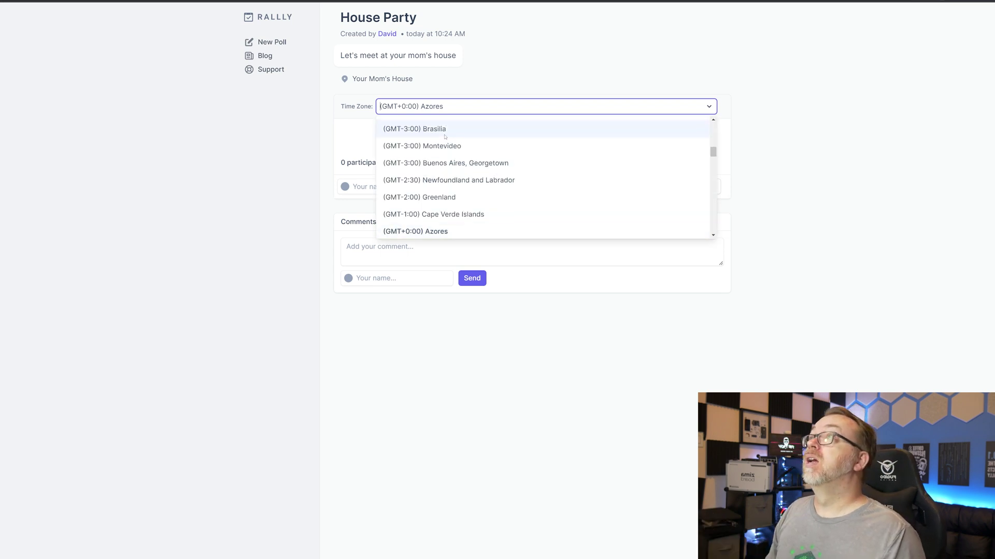
scroll(445, 132, up, 5)
click(445, 132)
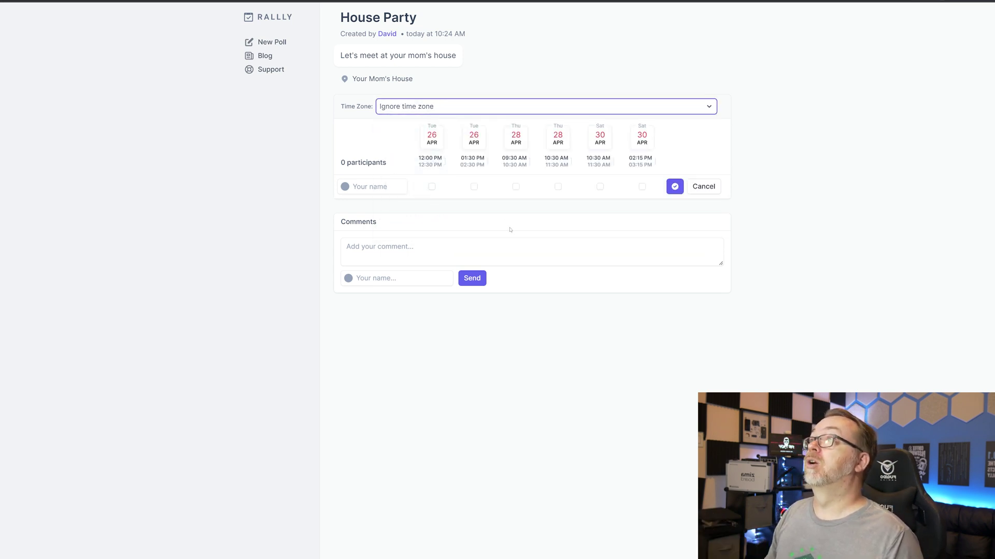
click(549, 217)
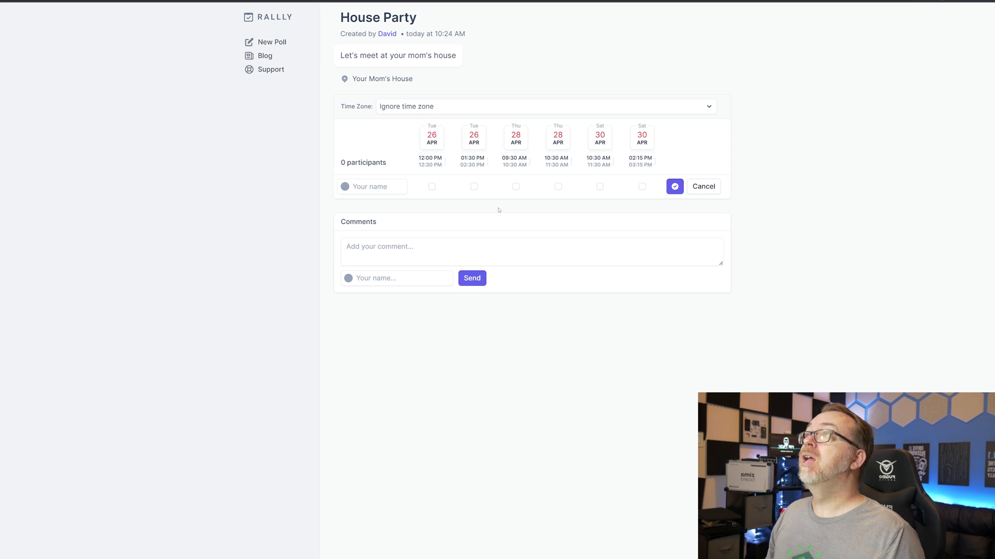
Enter a guest's name, vote for Tue 26 12:00 PM, Thu 28 09:30 AM, Sat 30 02:15 PM, and save
click(389, 188)
text(Nate)
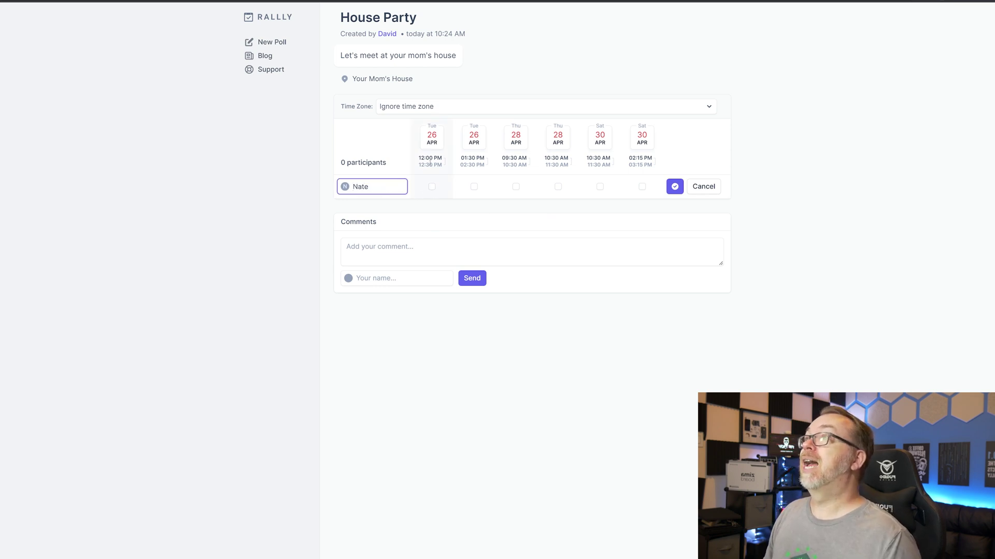
click(431, 187)
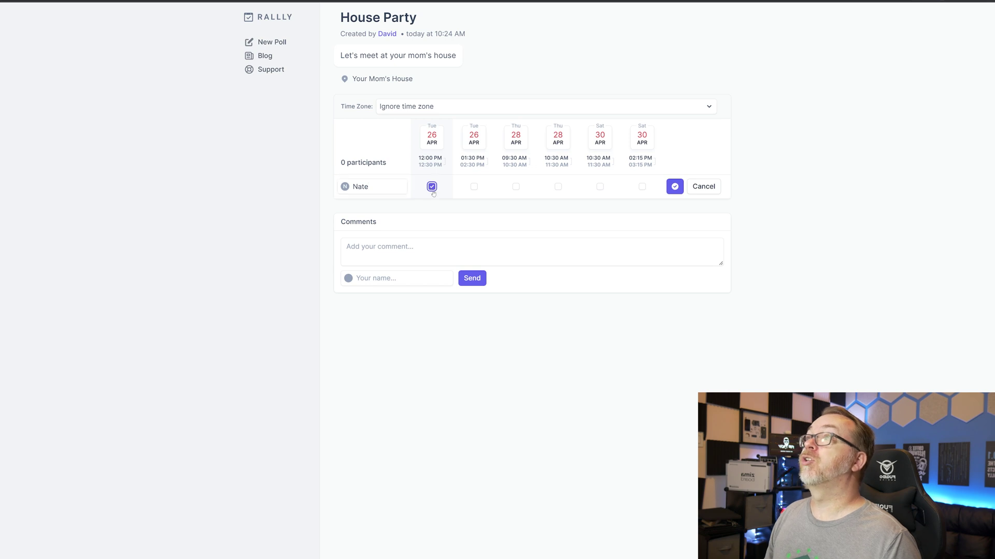
click(515, 187)
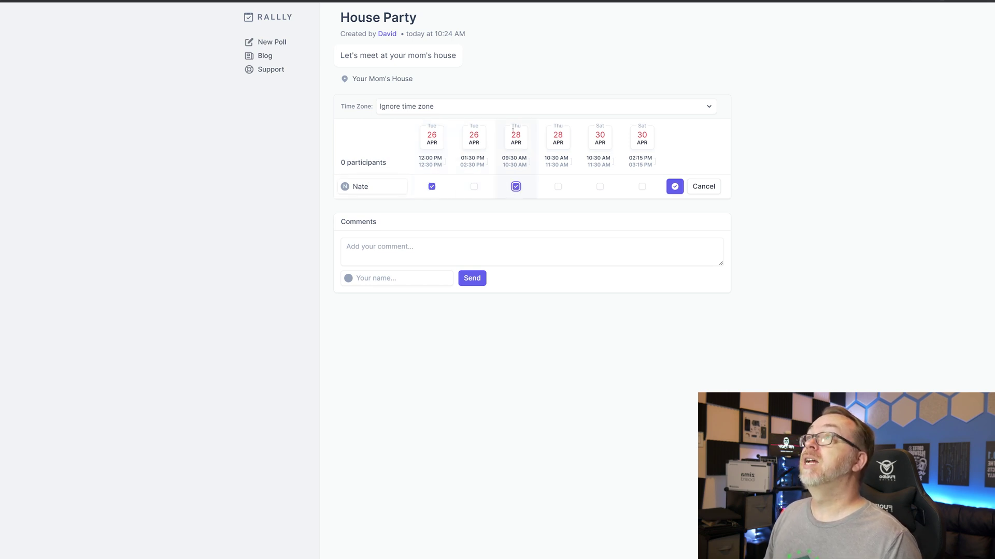
click(643, 187)
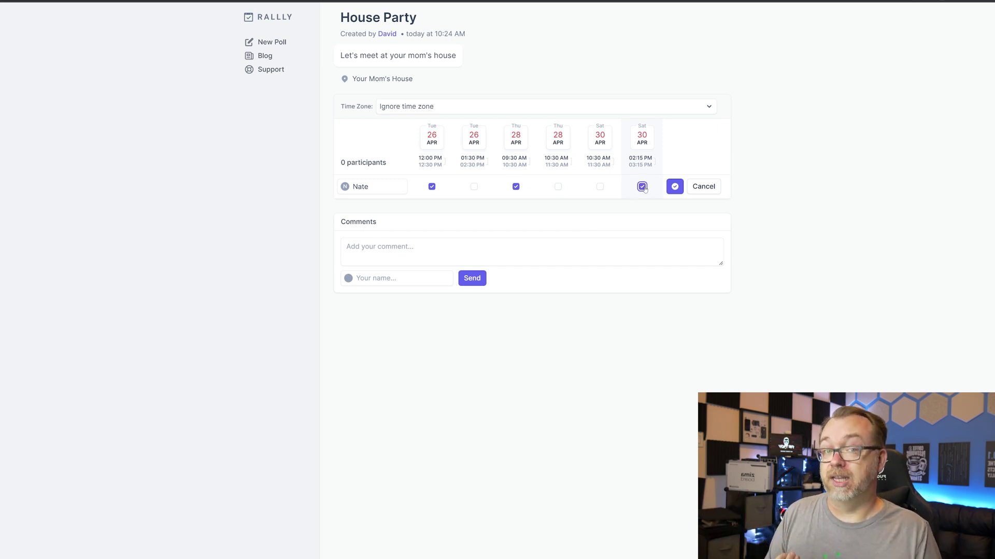
click(675, 187)
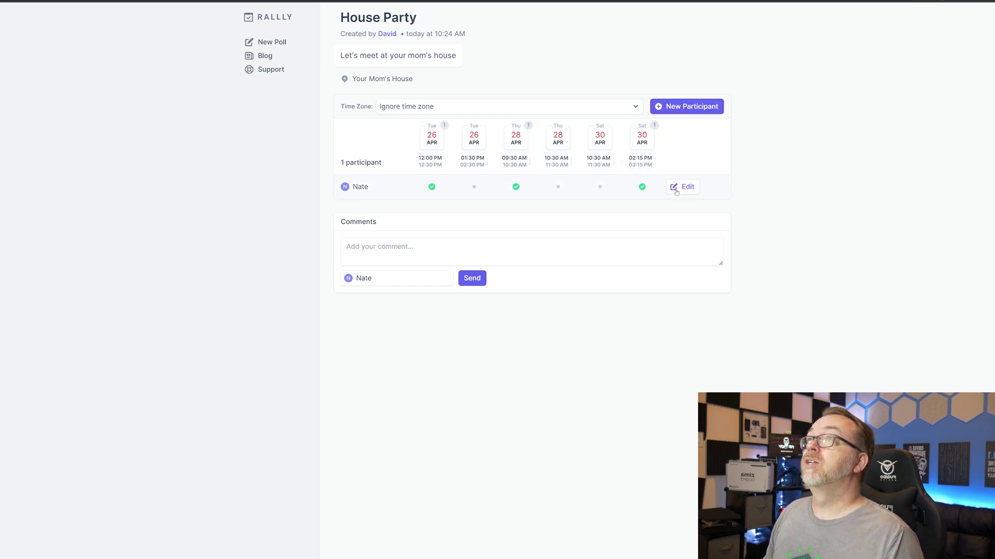
Open the House Party poll from Rallly's 'New Participant' notification email in Gmail
key(ctrl+Tab)
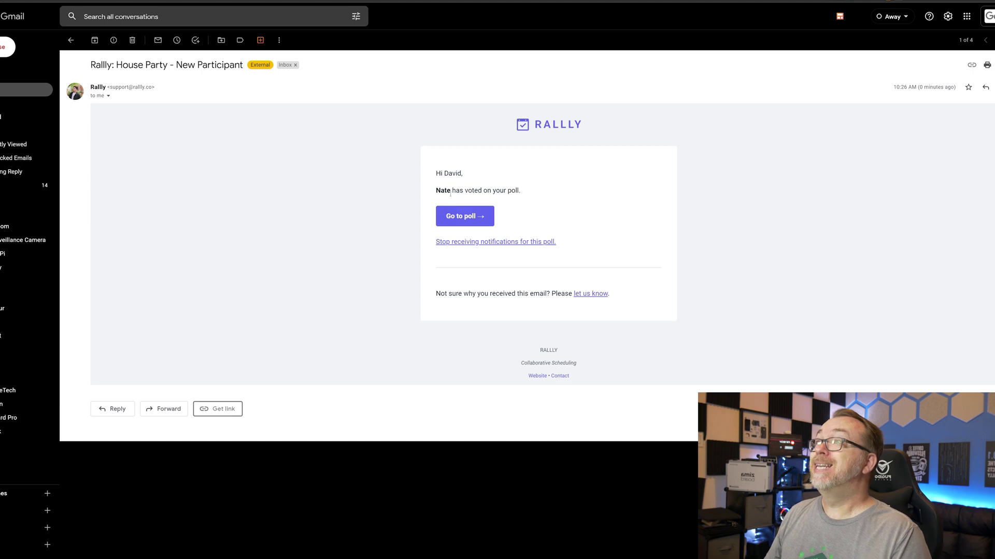
click(466, 217)
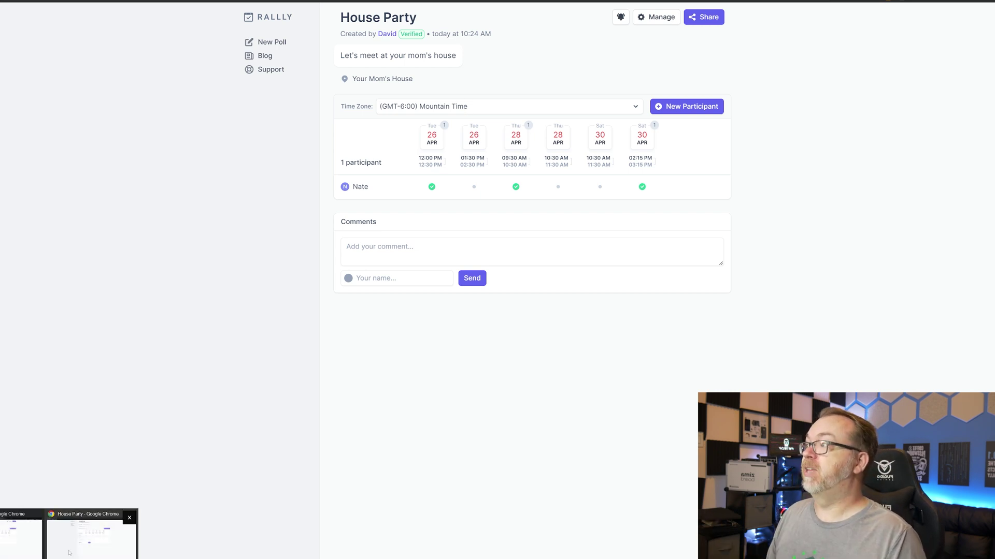
In the guest's Incognito window, post 'I'm looking forward to this!' on the House Party poll
click(93, 536)
click(403, 273)
click(399, 250)
text(I'm looking forward to this!)
click(480, 280)
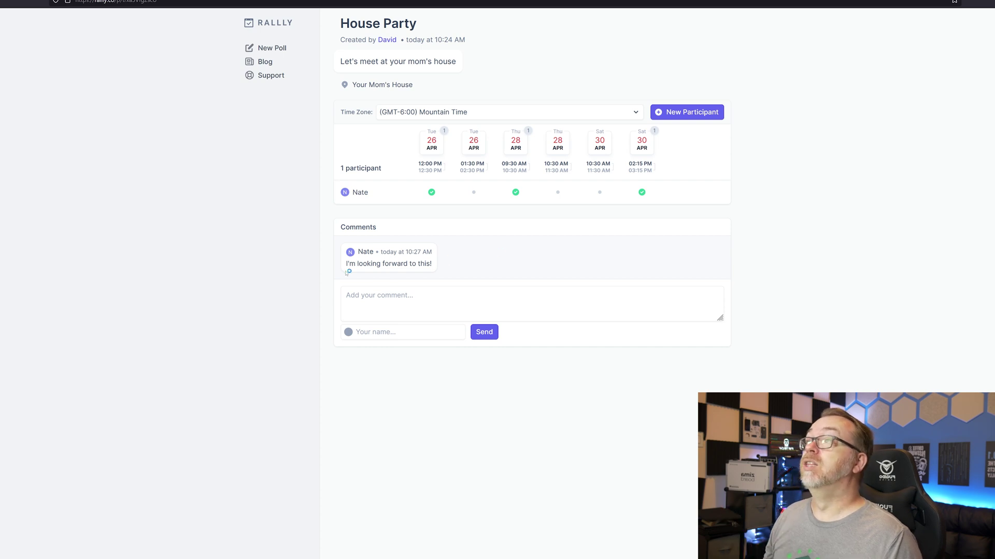
Open the guest's existing three votes on the House Party poll for editing
mouse_move(470, 203)
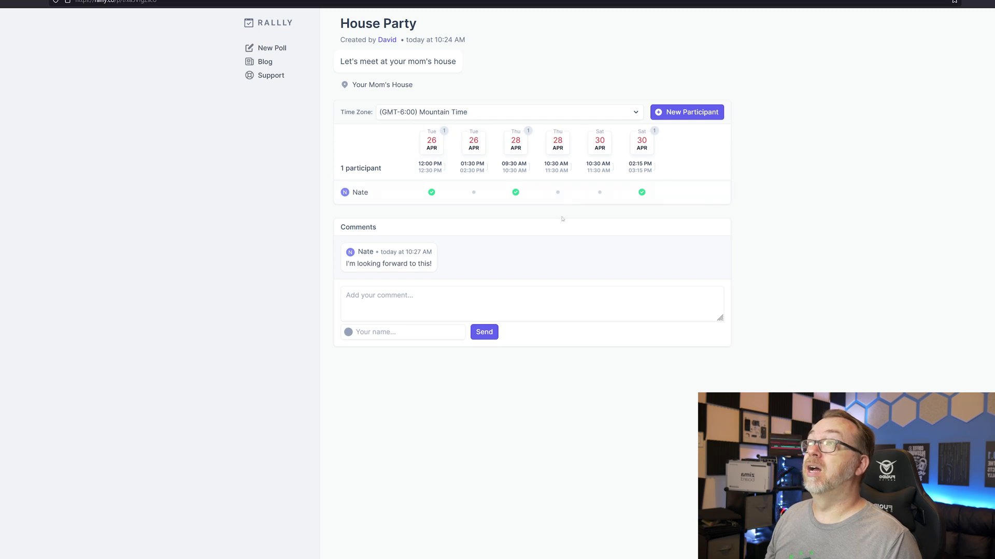
mouse_move(427, 199)
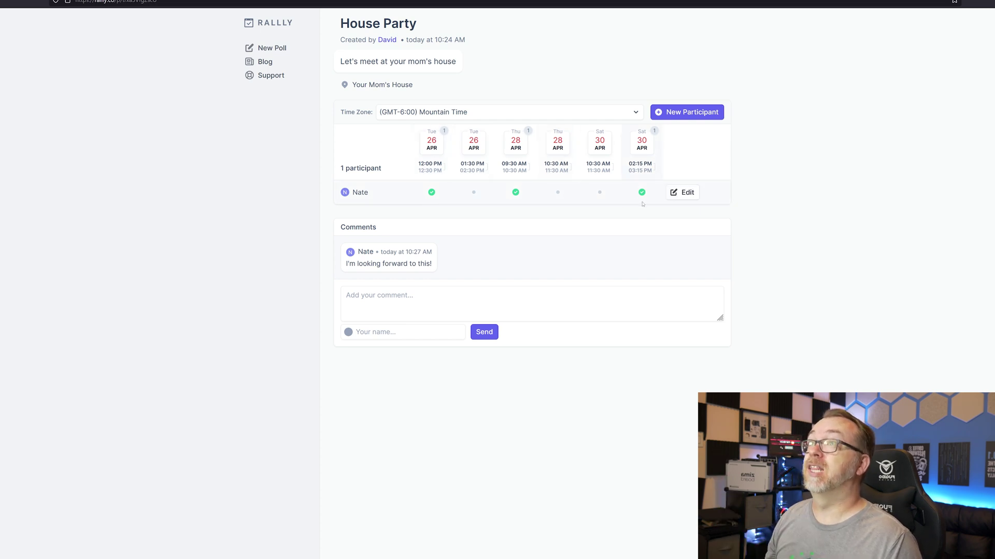
click(677, 193)
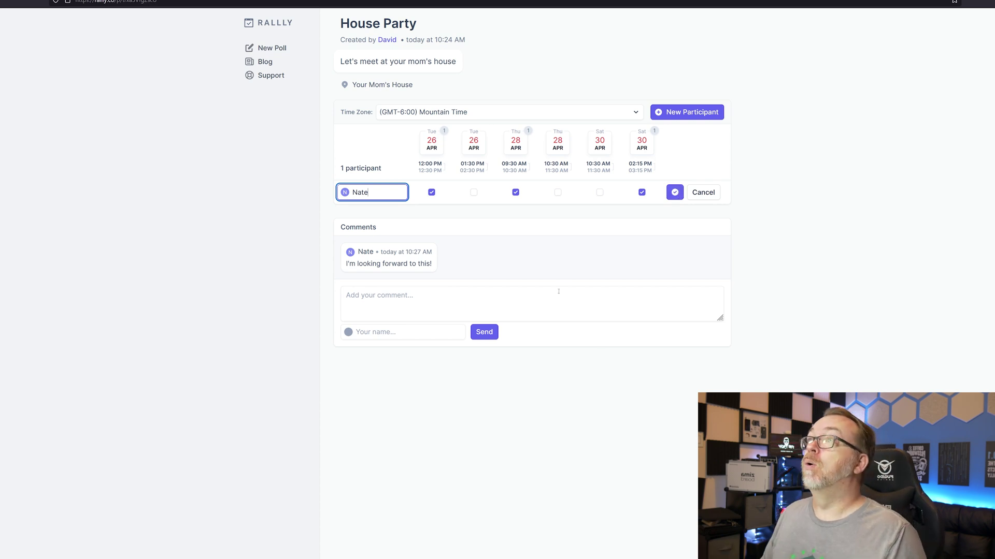
Leave edit mode, then add a named participant available Tue 26 1:30 PM, Thu 28 9:30 AM, Sat 30 10:30 AM
click(700, 197)
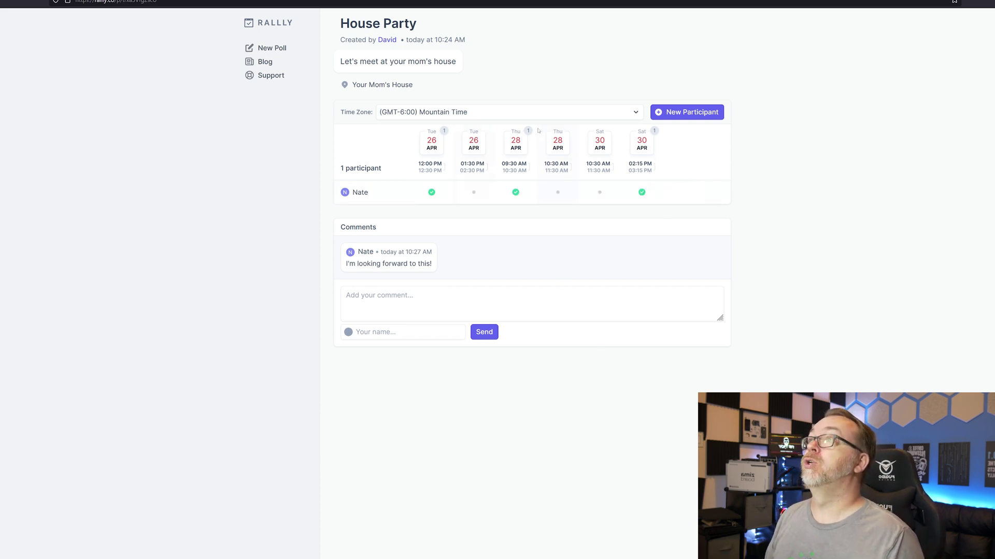
click(679, 112)
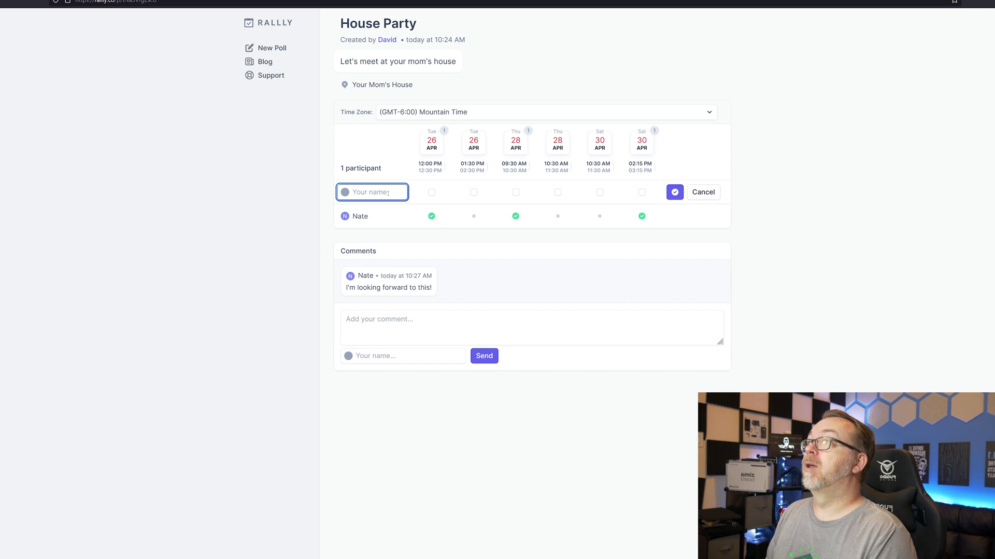
text(Burg)
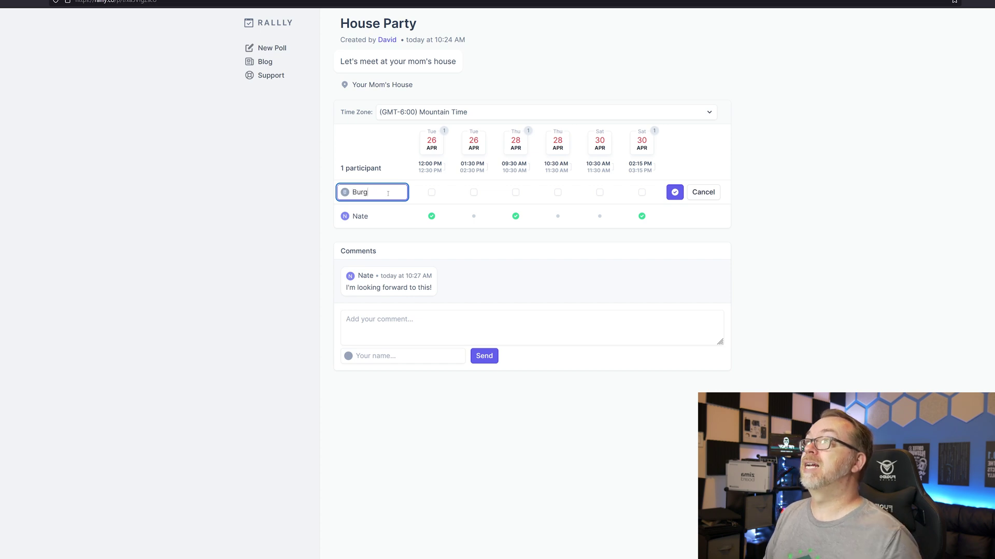
click(474, 193)
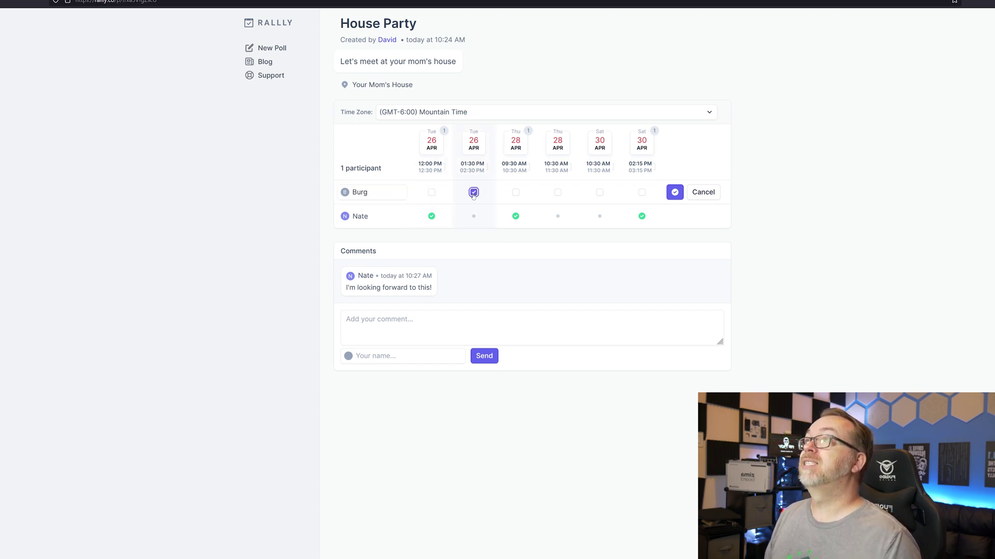
click(516, 192)
click(600, 193)
click(675, 192)
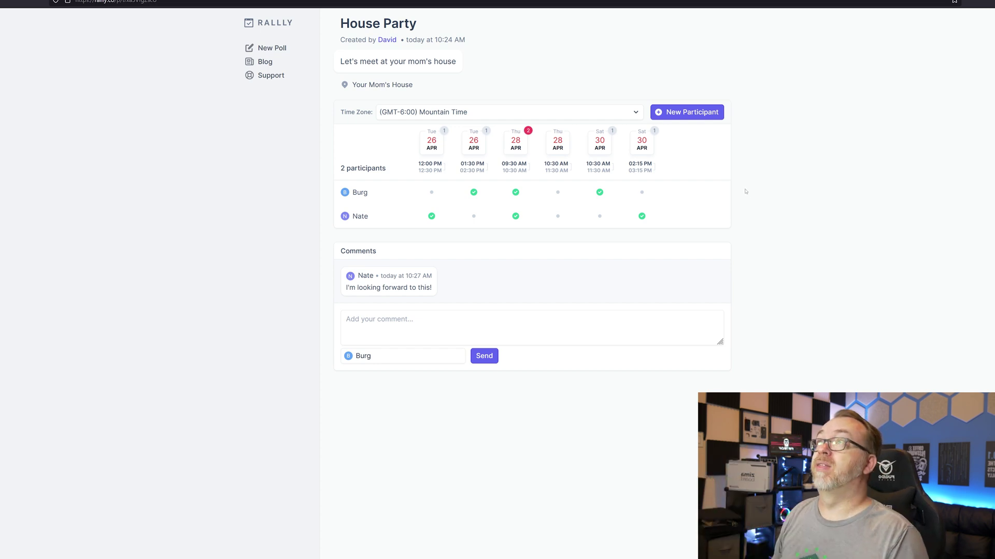
mouse_move(672, 202)
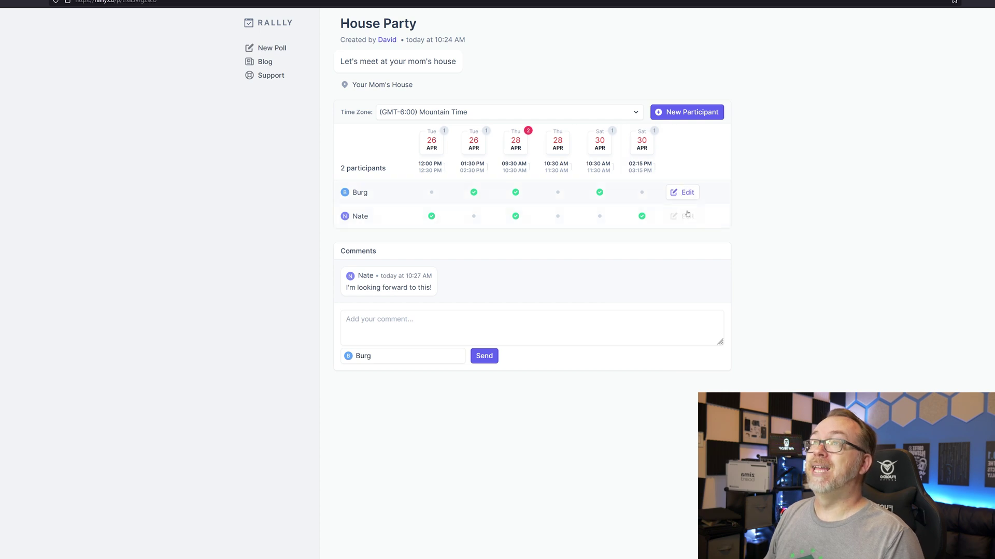
mouse_move(685, 229)
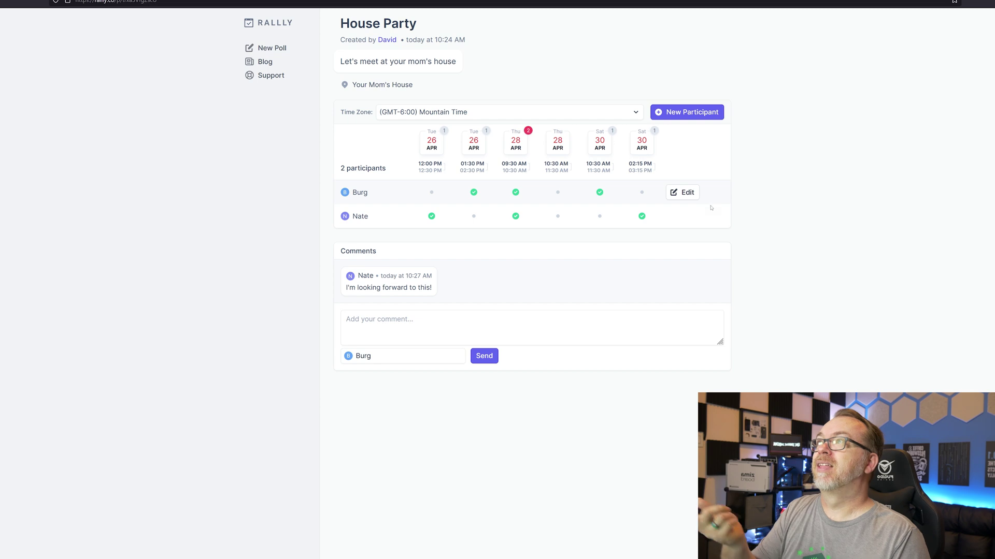
mouse_move(710, 219)
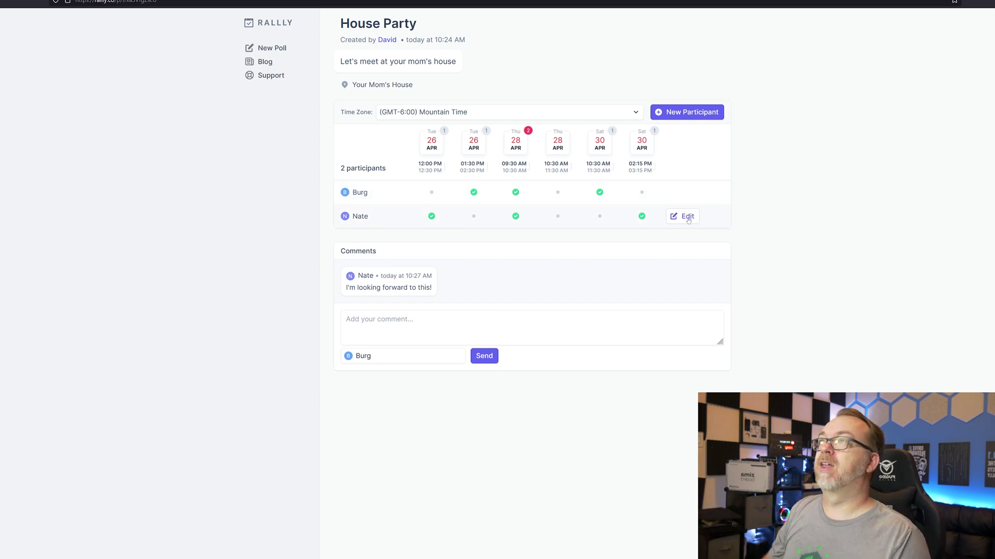
Post the comment 'Me too!' on the poll as the second participant
click(456, 323)
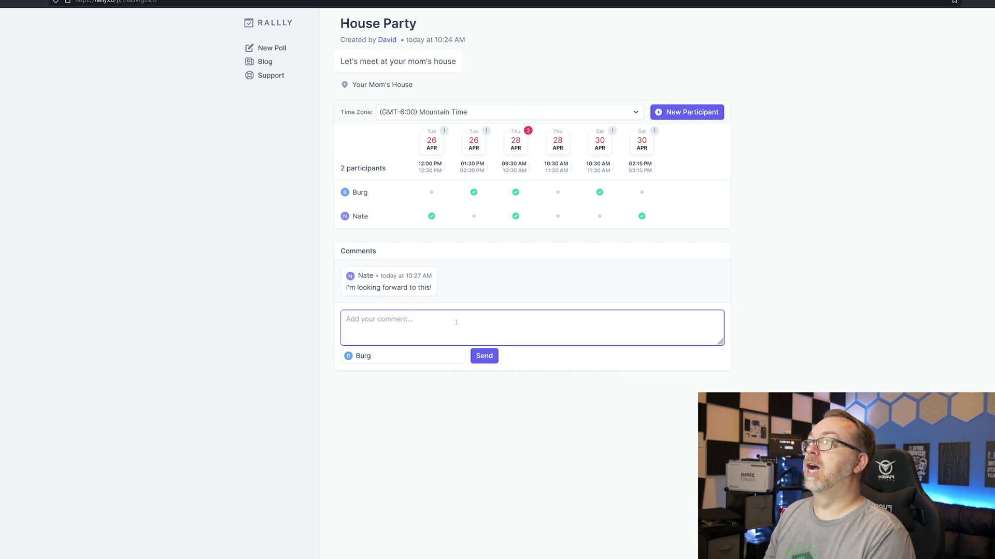
text(Me too!)
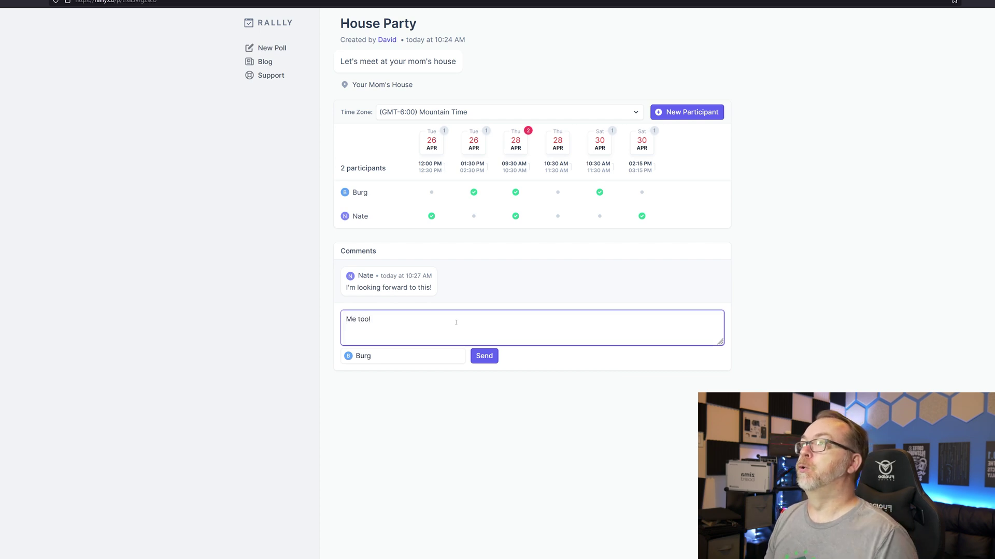
click(482, 357)
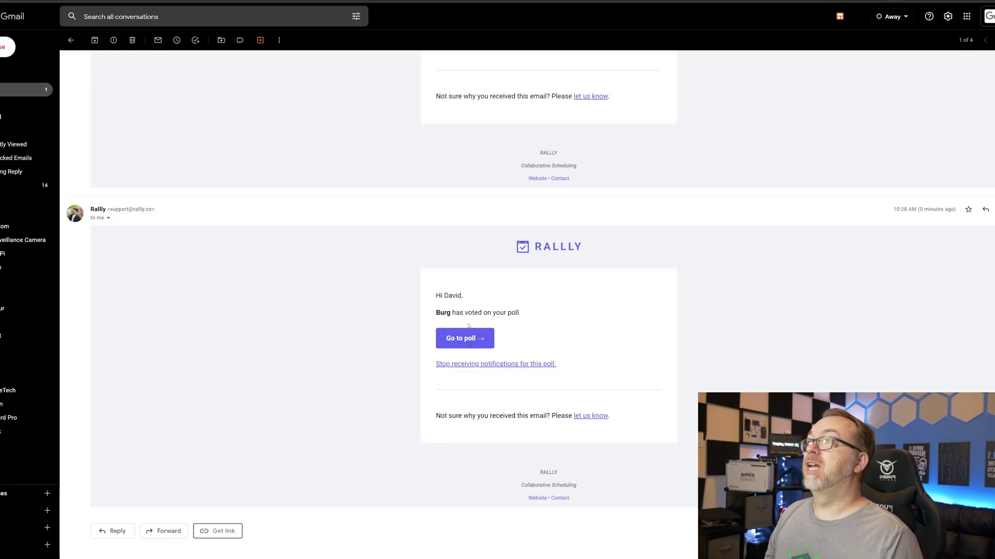
Scroll through Rallly's House Party notification emails in Gmail
scroll(468, 326, up, 4)
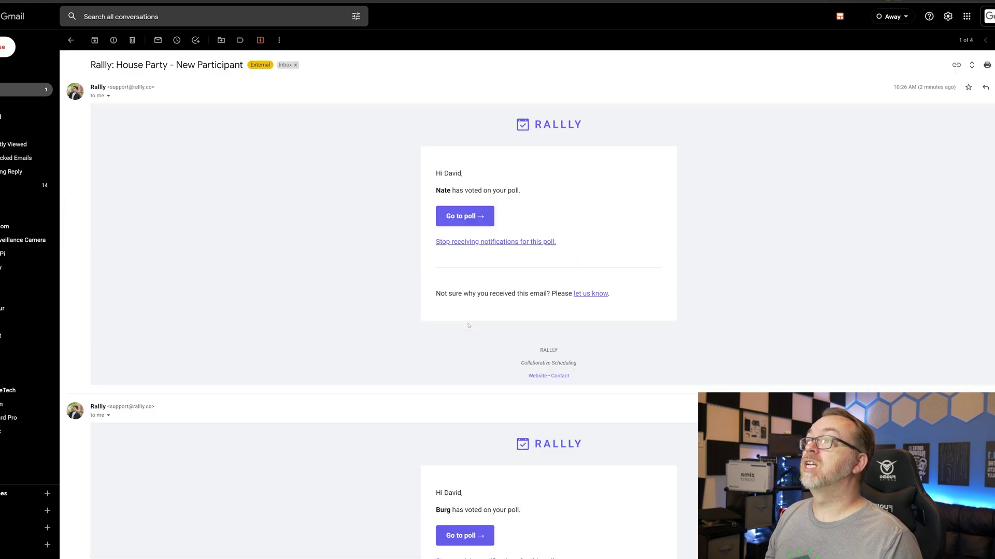
scroll(430, 269, down, 4)
scroll(390, 217, up, 3)
scroll(389, 217, up, 1)
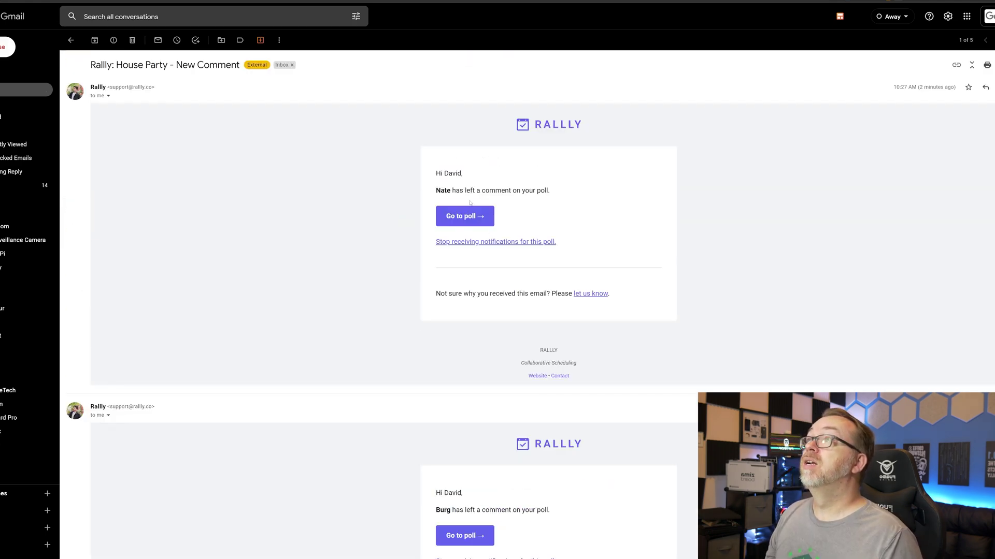
scroll(469, 202, down, 4)
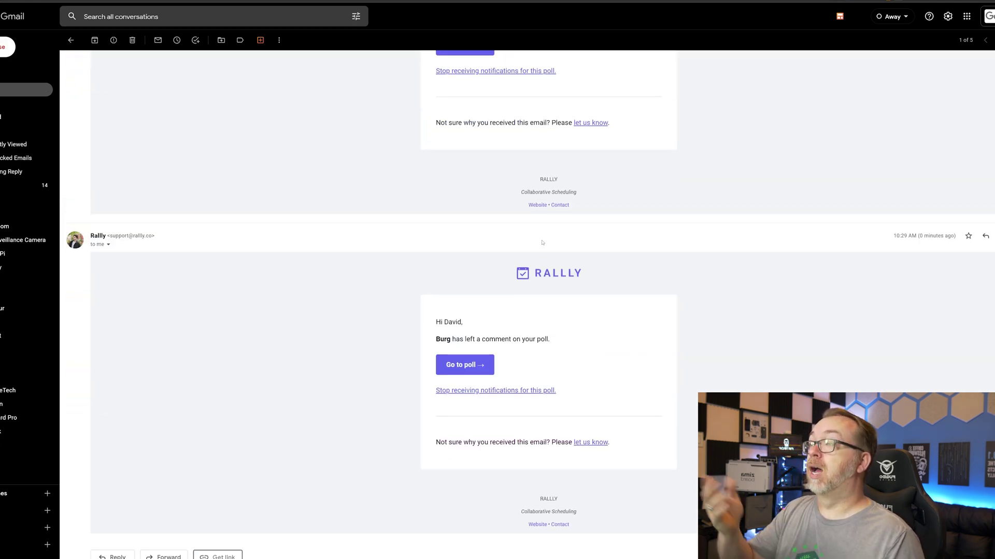
scroll(455, 184, up, 4)
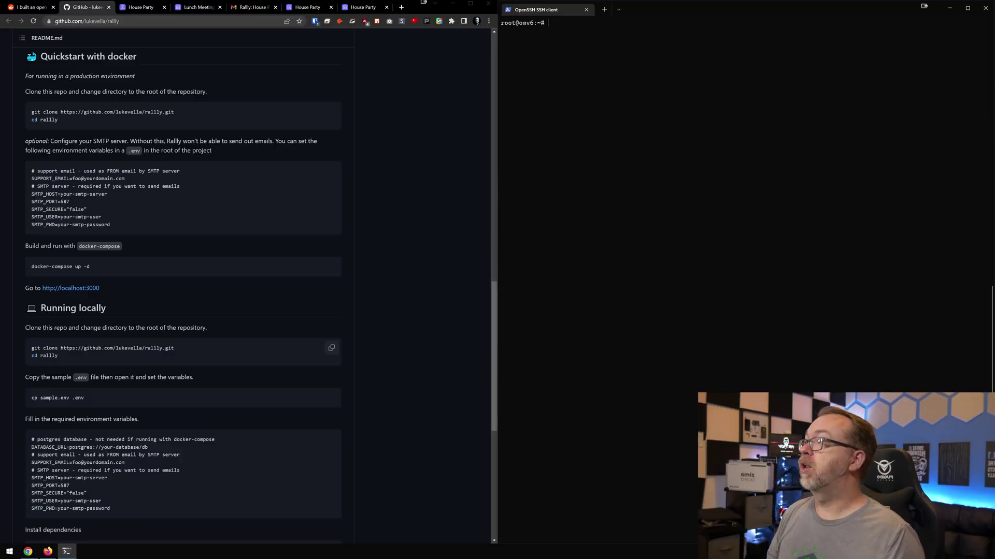
Clone the rallly GitHub repository onto the server with the README's git clone command
triple_click(104, 348)
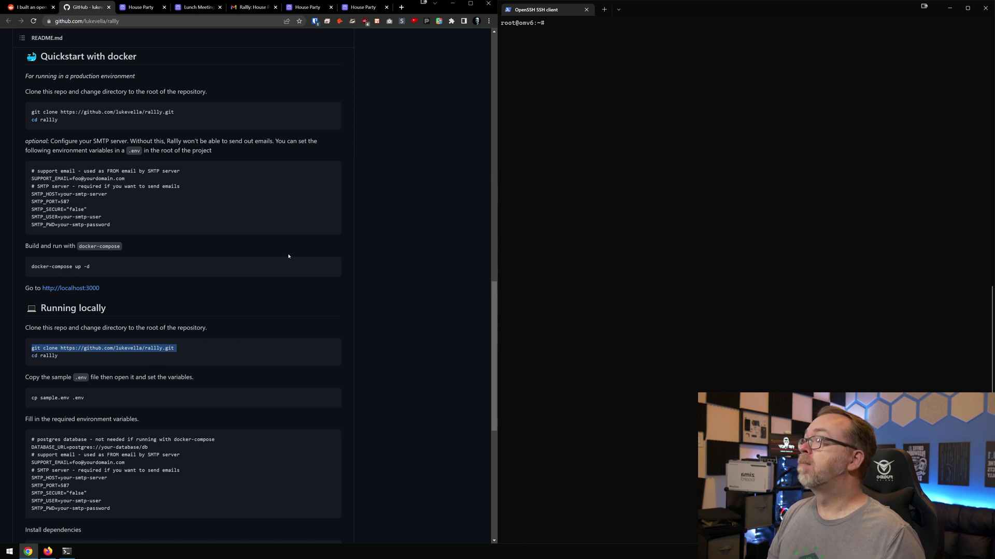
right_click(658, 90)
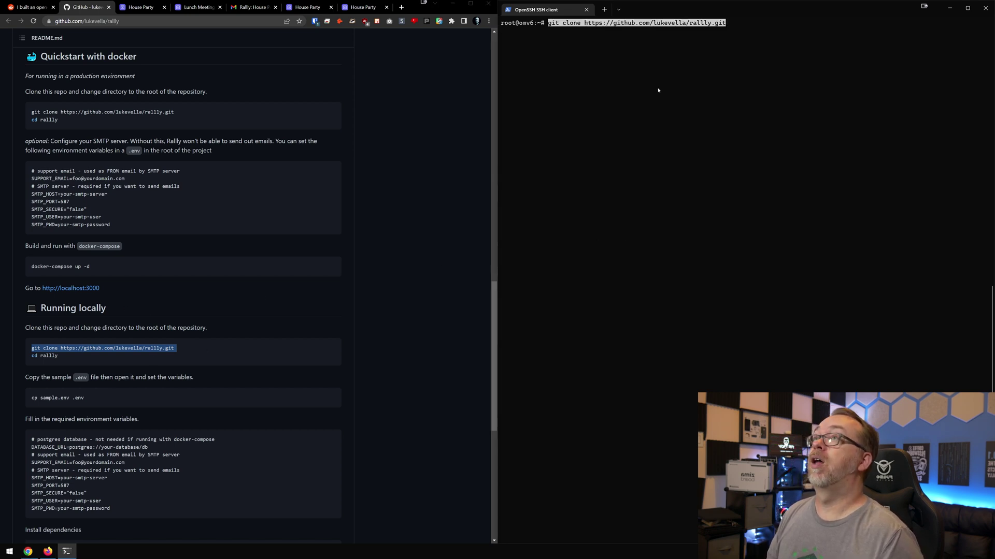
key(Return)
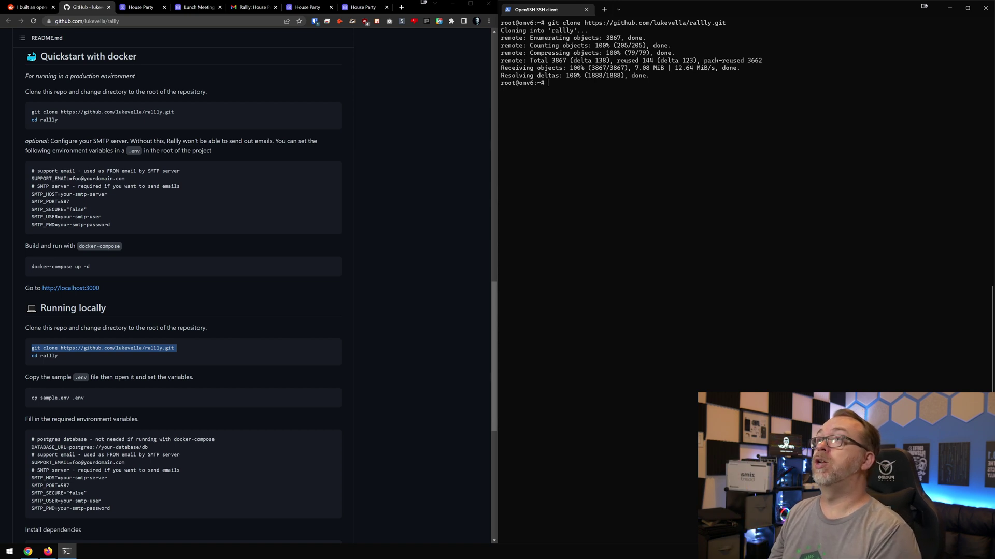
Enter the rallly folder and list its files
text(cd ra)
key(Tab)
key(Return)
text(ls)
key(Return)
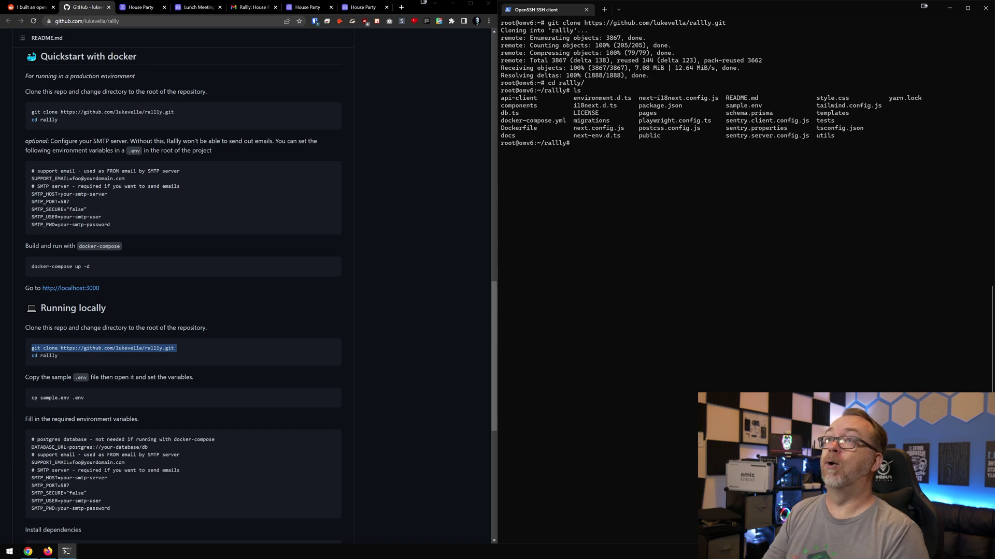
Review the SMTP settings example in the README
scroll(320, 196, up, 20)
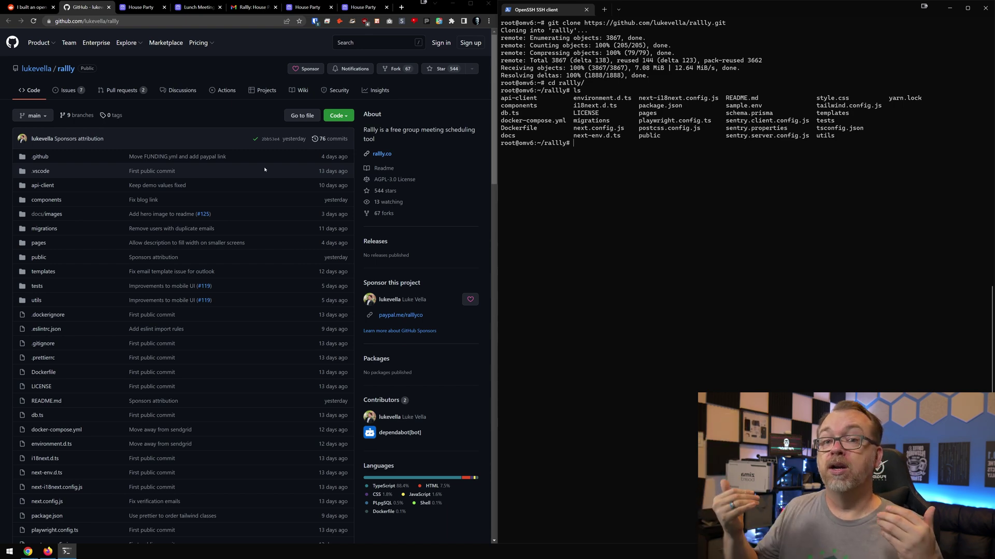
scroll(213, 301, down, 20)
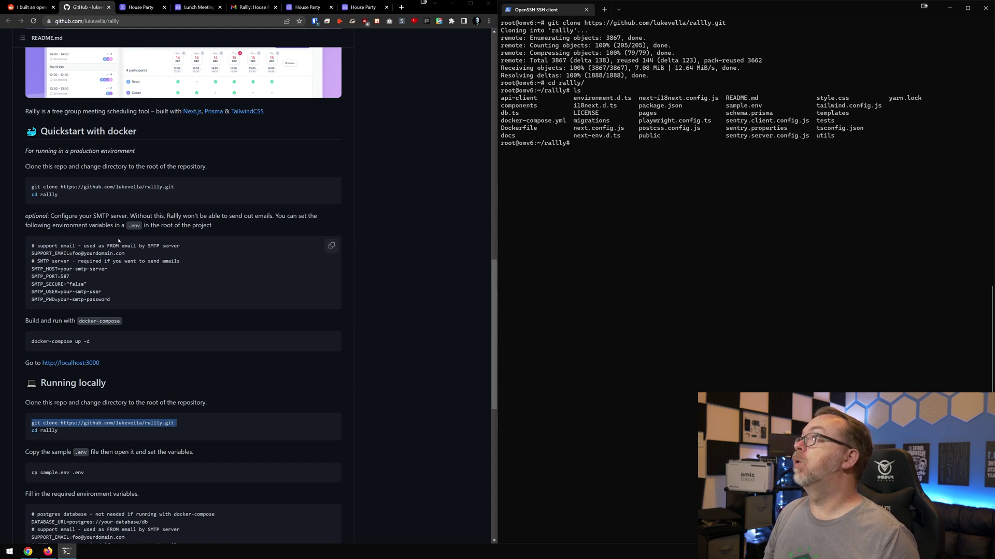
mouse_move(43, 245)
mouse_down()
mouse_move(110, 303)
mouse_move(63, 246)
mouse_move(111, 290)
mouse_up()
click(111, 291)
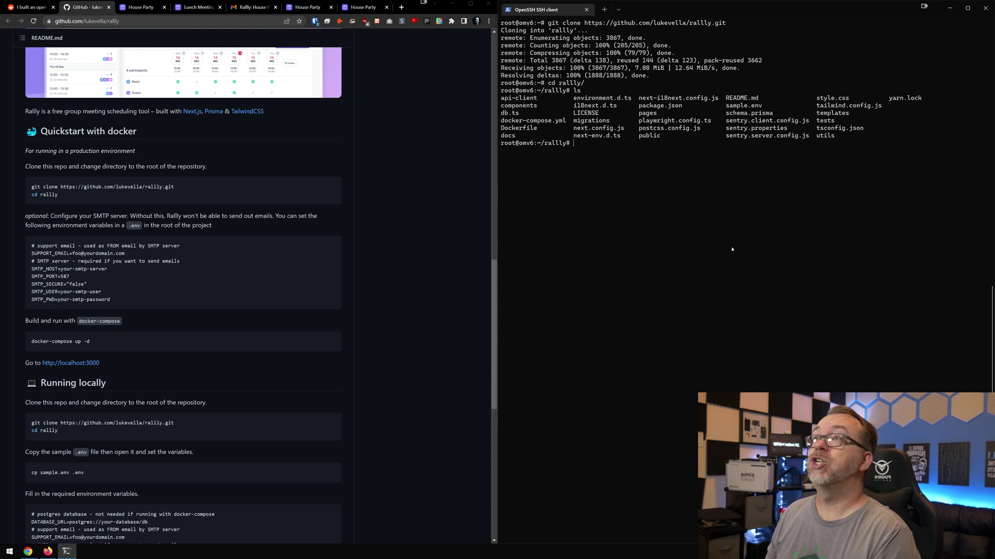
Copy sample.env to .env and review it in nano, exiting without changes
text(cp sample.env )
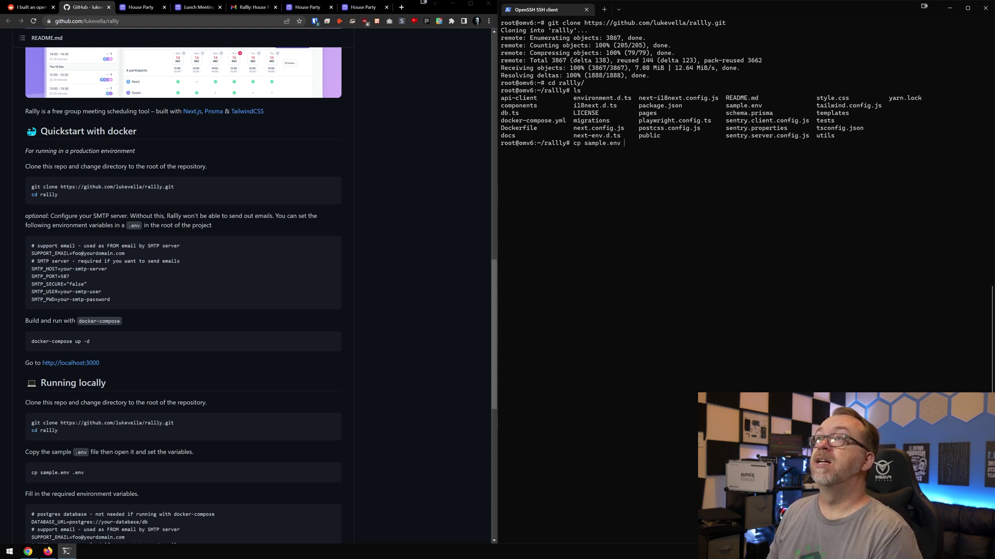
text(.e)
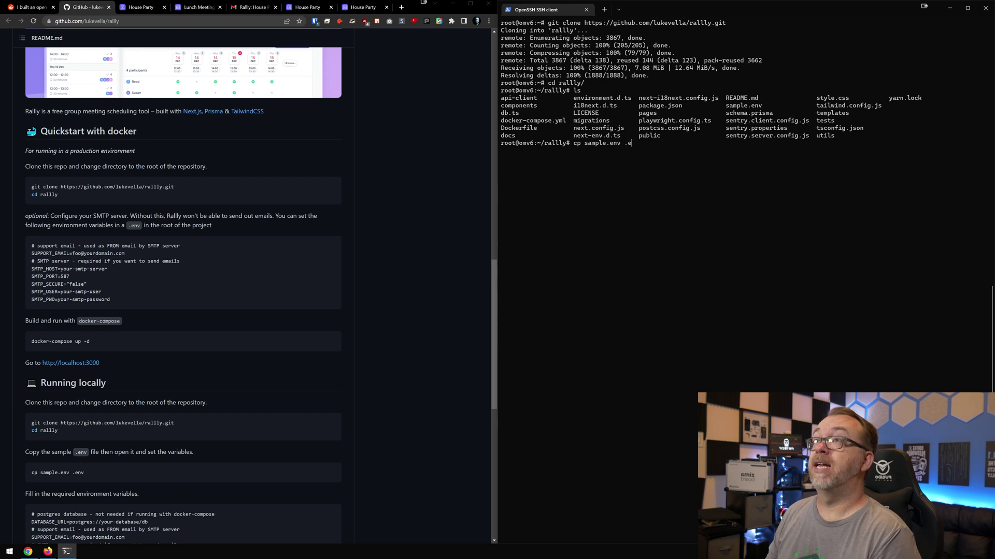
text(nv)
key(Return)
text(nano .env)
key(Return)
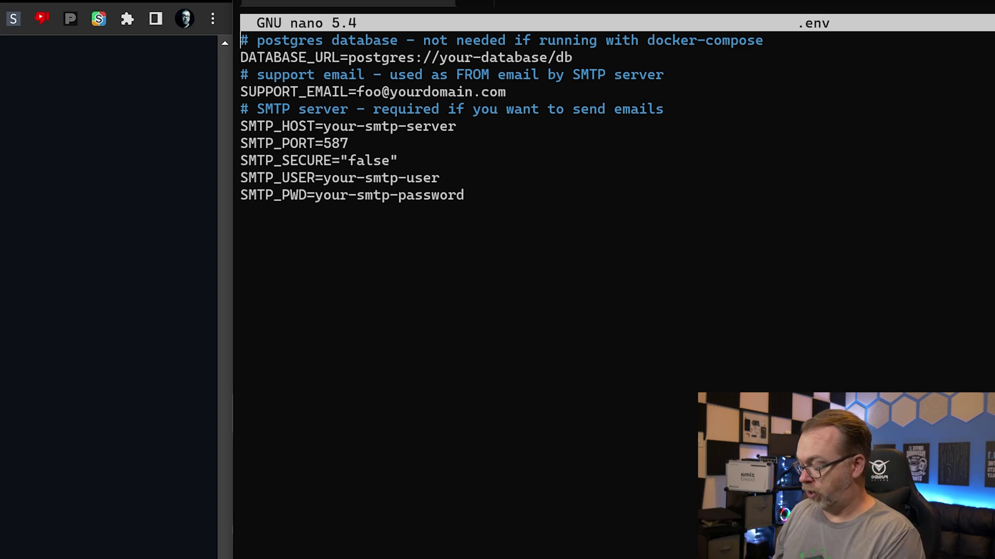
key(ctrl+x)
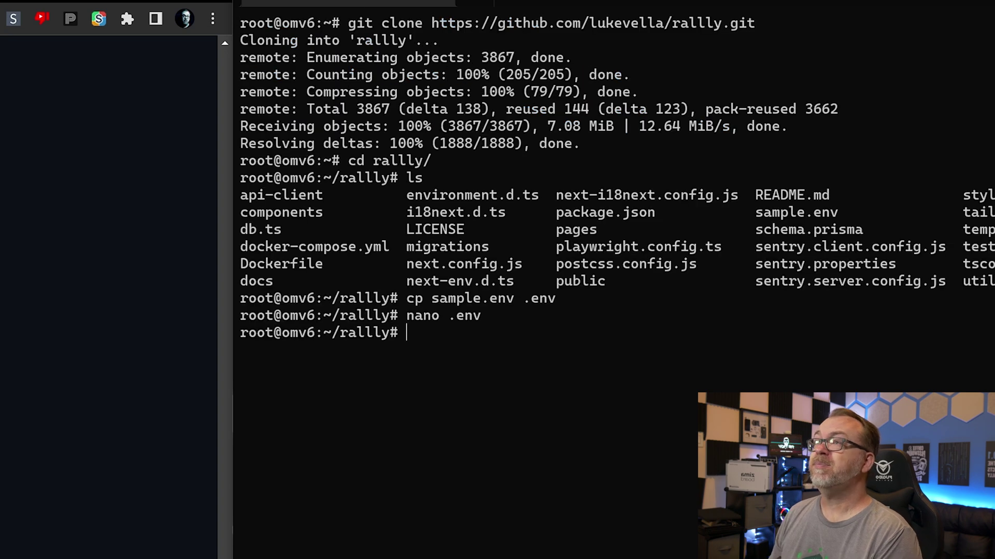
Open docker-compose.yml in nano and put the README browser away so the terminal floats alone
text(nano )
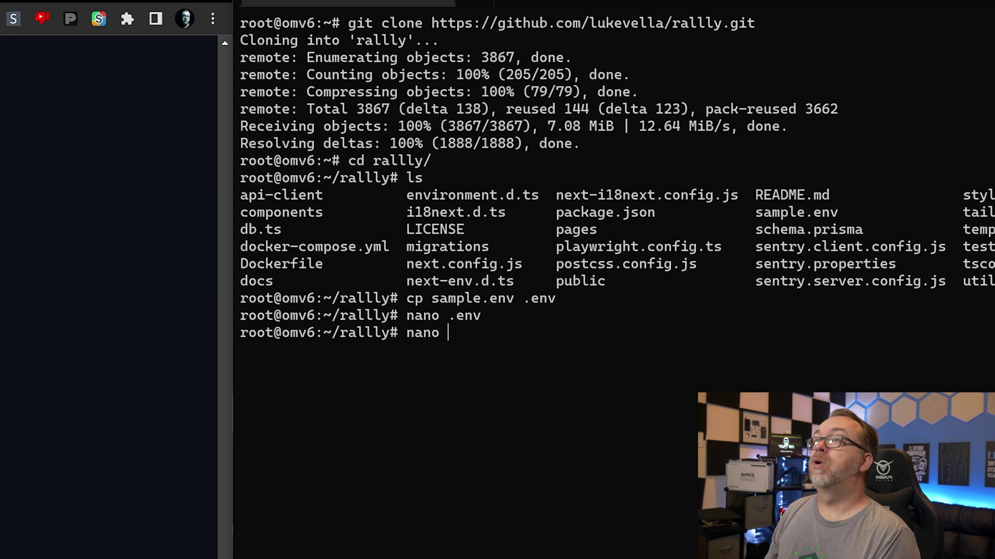
text(dock)
key(Tab)
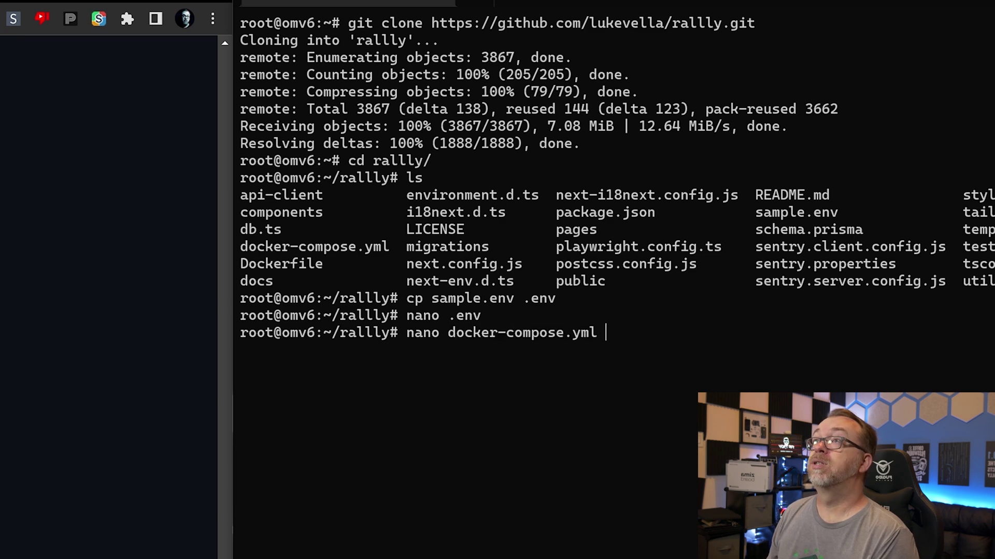
key(Return)
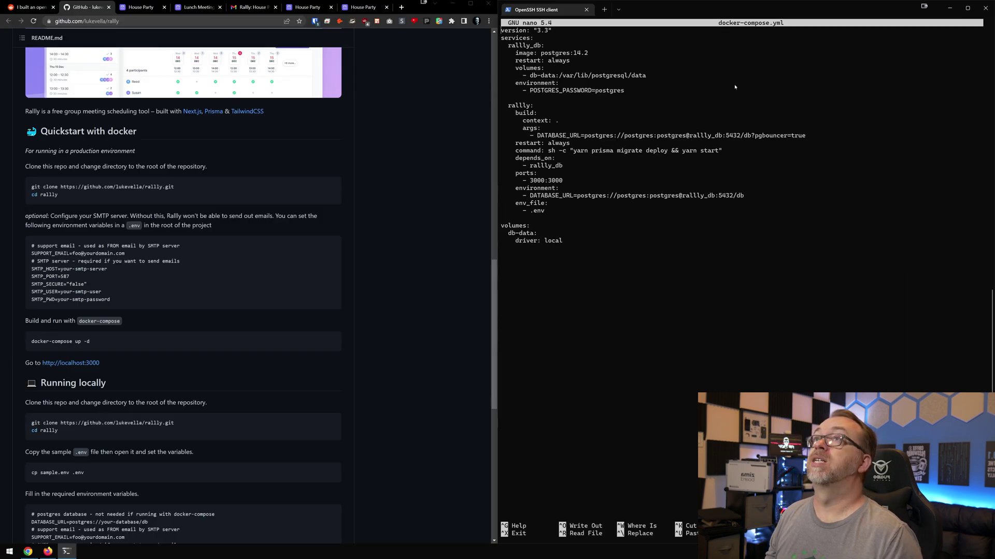
key(super+Home)
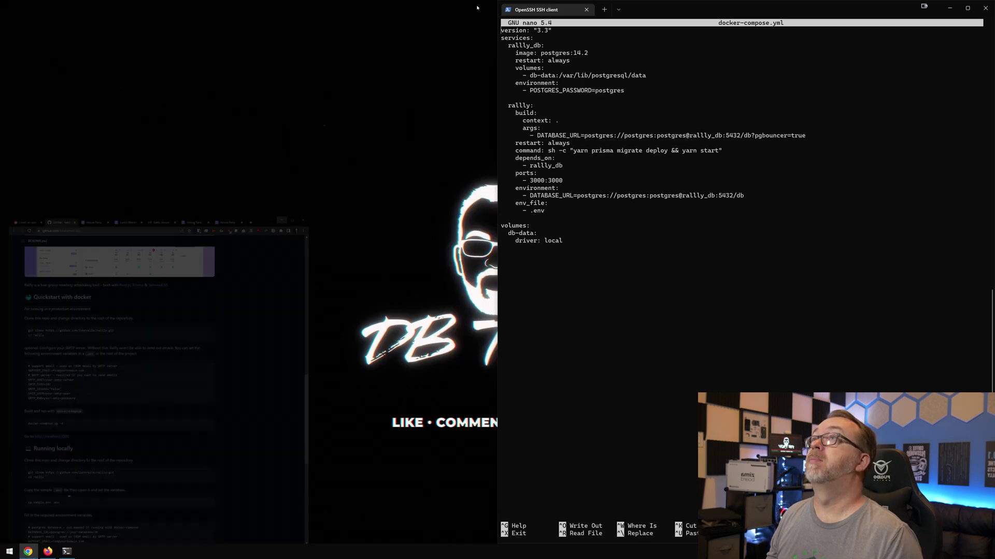
key(super+Down)
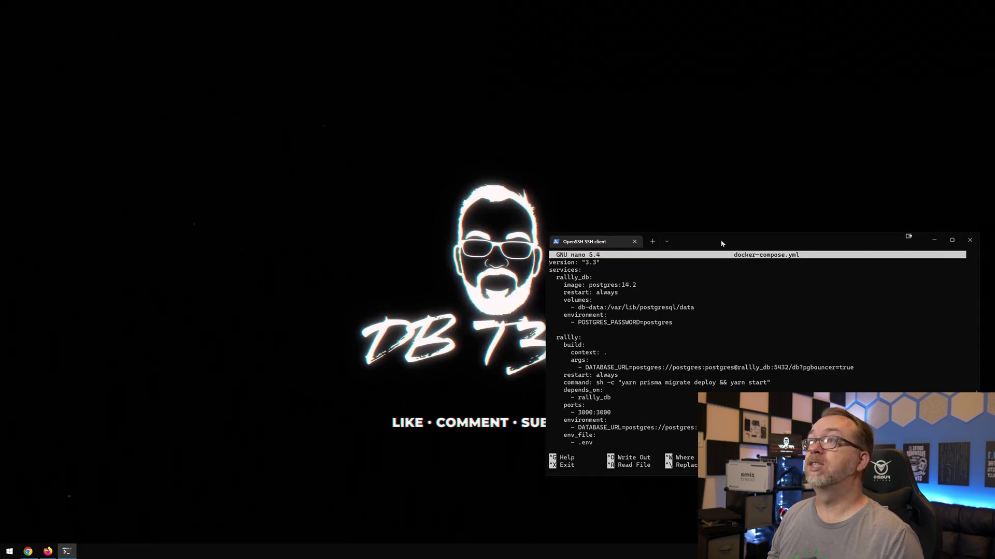
drag(716, 238, 404, 151)
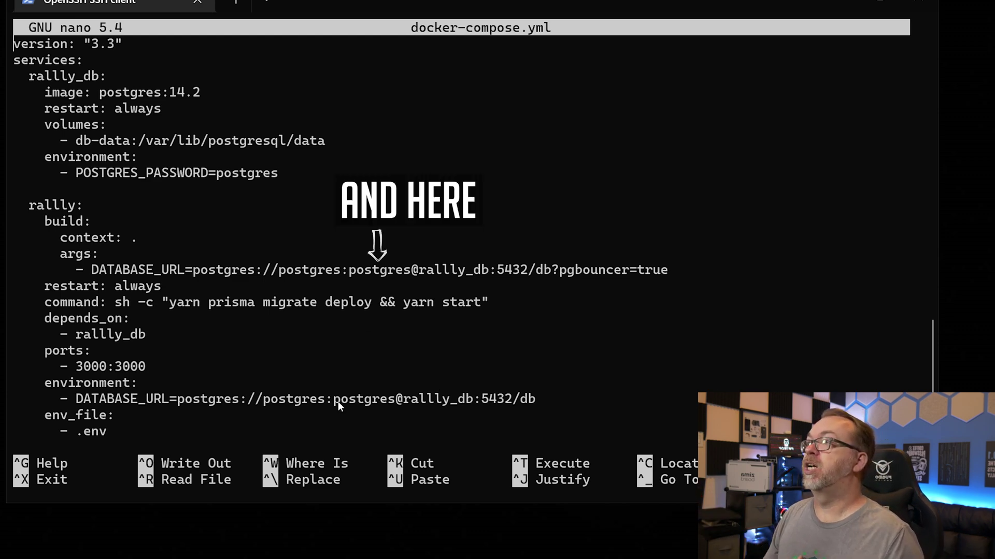
drag(334, 399, 395, 400)
click(389, 418)
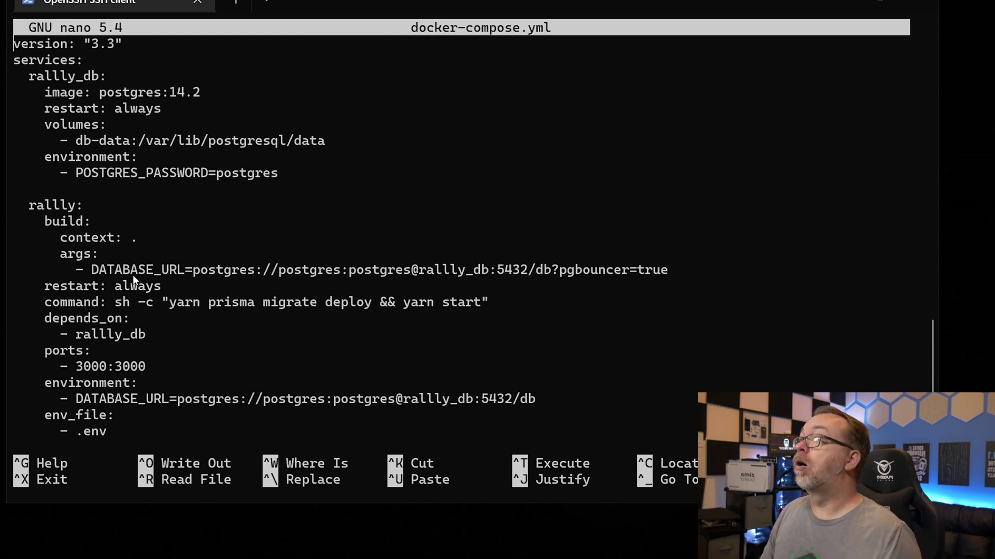
drag(93, 276, 199, 278)
right_click(251, 270)
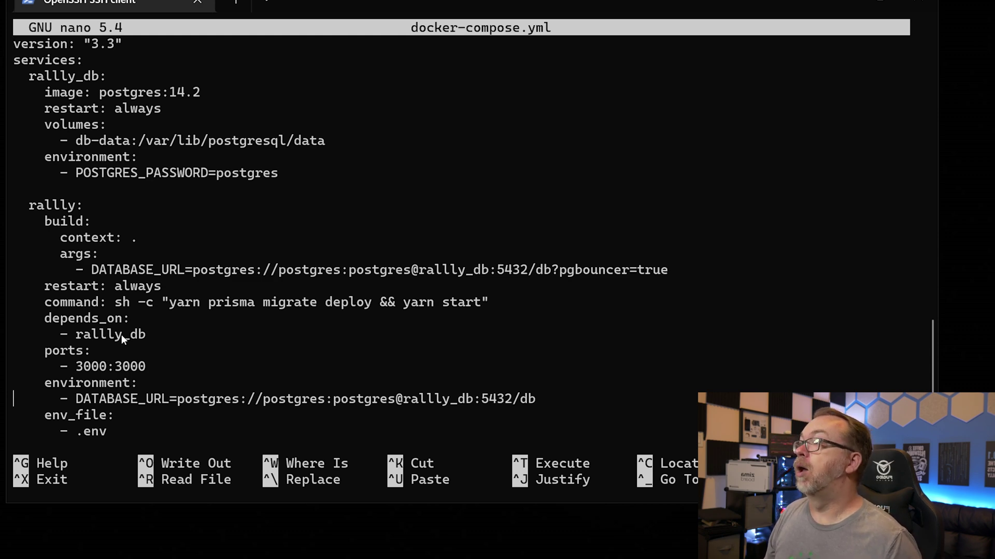
key(Right)
key(Right)
key(Right)
key(Right)
key(Right)
key(Right)
key(Right)
key(Right)
key(Right)
key(Right)
key(Right)
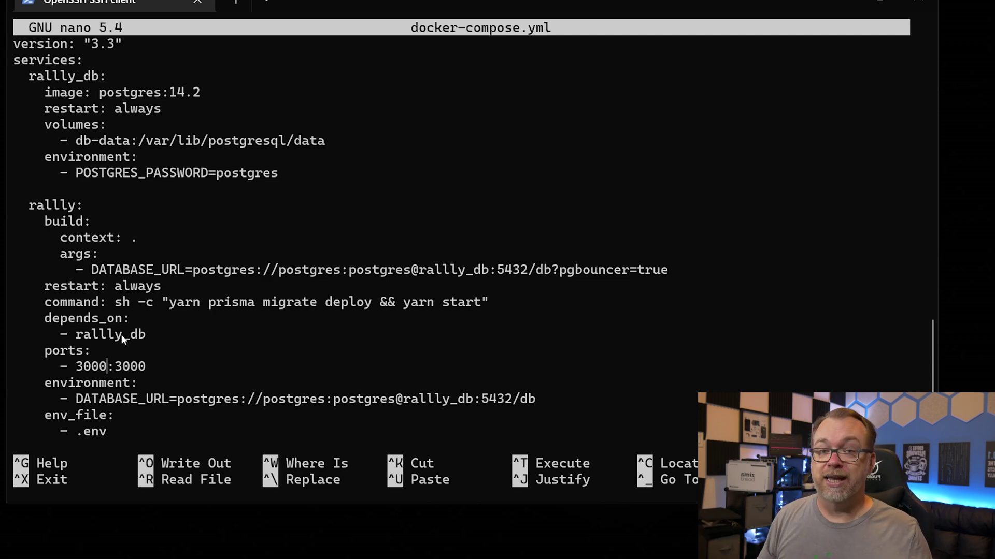
key(BackSpace)
key(BackSpace)
key(BackSpace)
text(500)
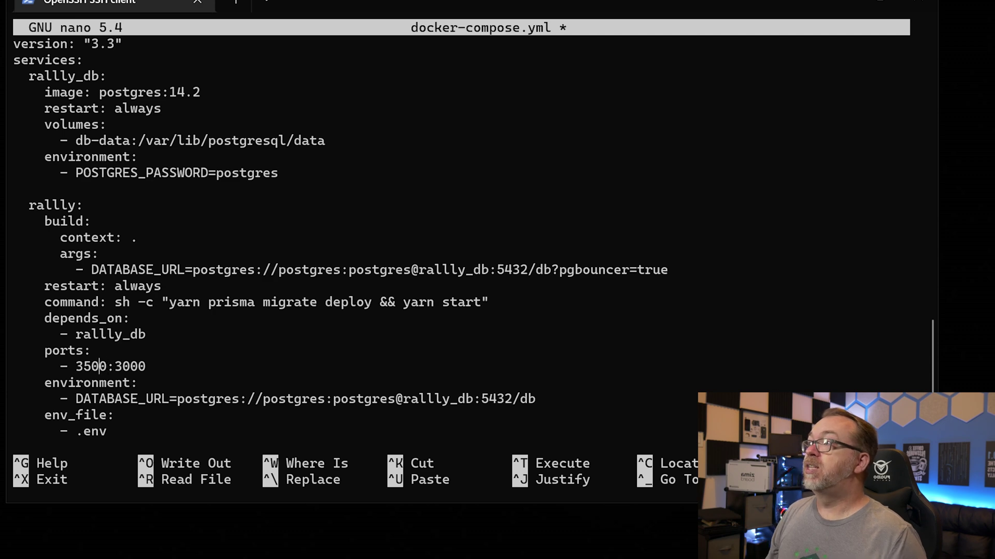
key(shift+Left)
key(shift+Left)
key(shift+Right)
key(shift+Right)
key(shift+Right)
key(Right)
key(Right)
key(shift+Right)
key(shift+Right)
key(shift+Right)
key(shift+Right)
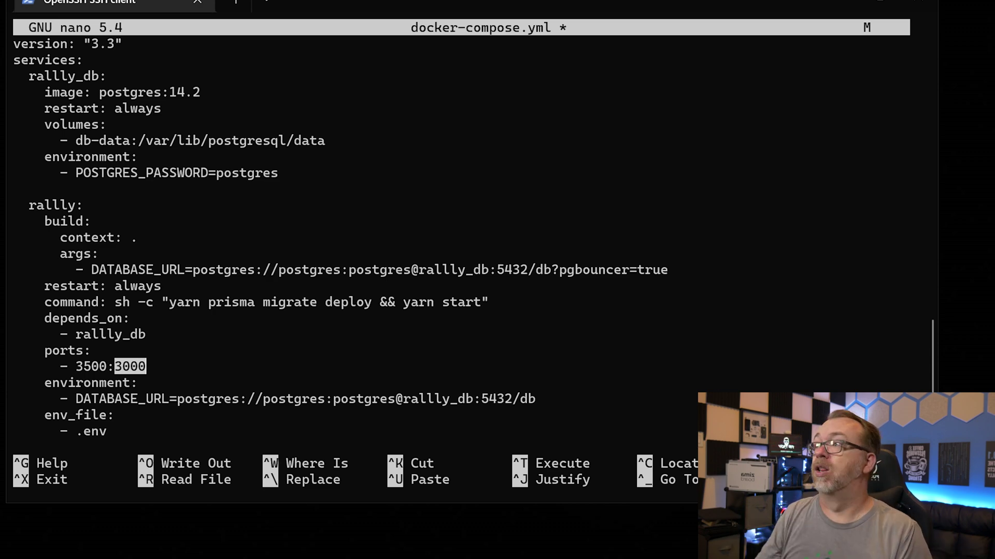
key(Left)
key(BackSpace)
text(0)
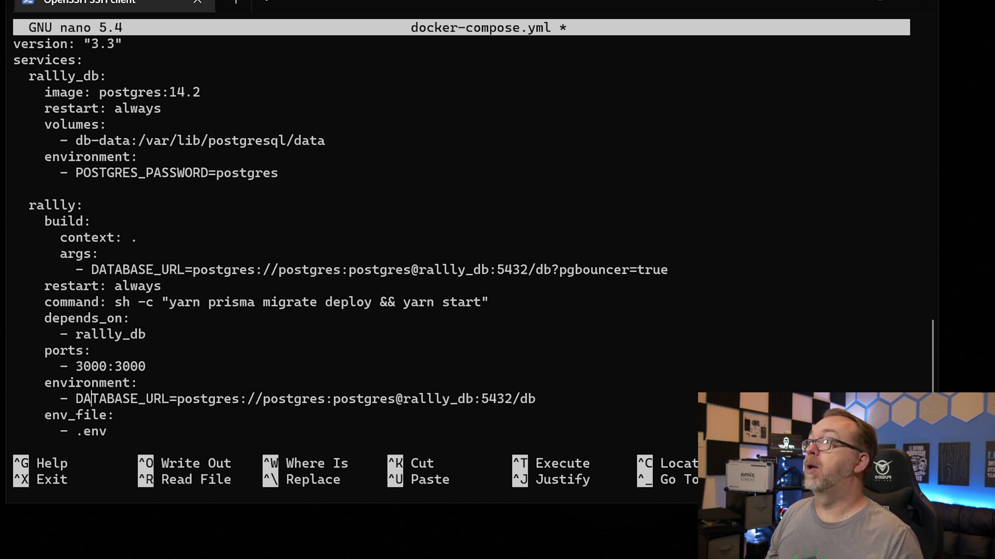
Cut the env_file and .env lines from the rallly service and add a blank line after DATABASE_URL
click(342, 399)
key(Down)
key(Down)
key(Down)
key(ctrl+v)
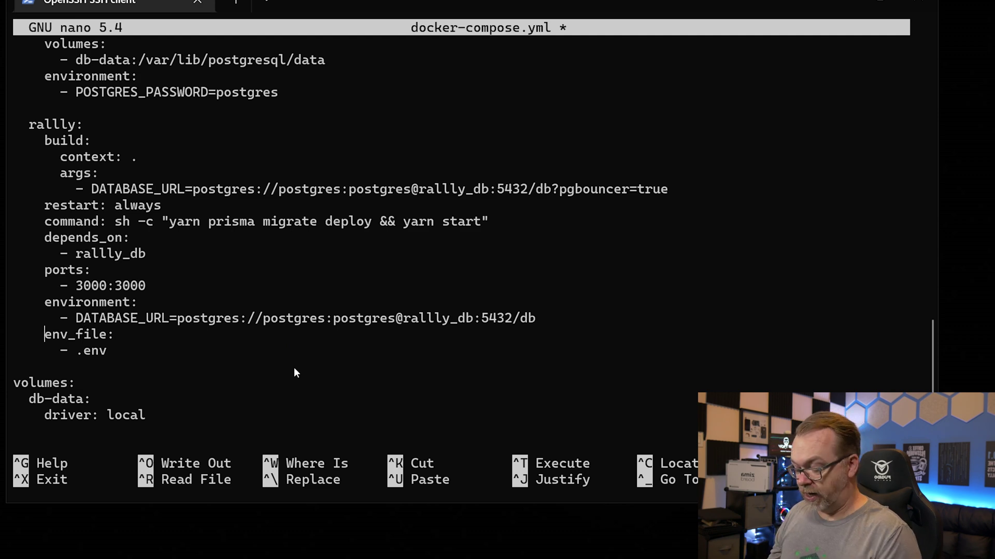
key(ctrl+k)
key(ctrl+k)
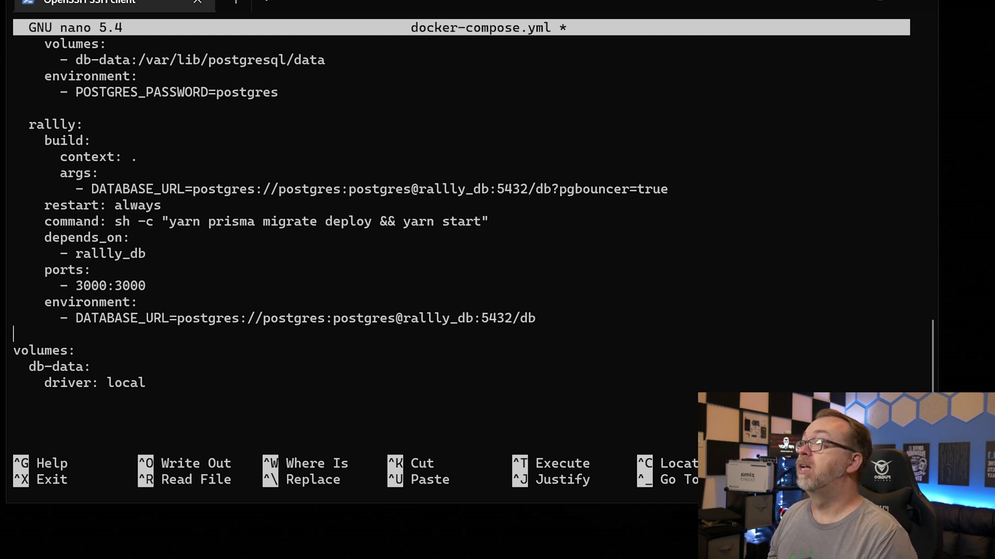
key(Return)
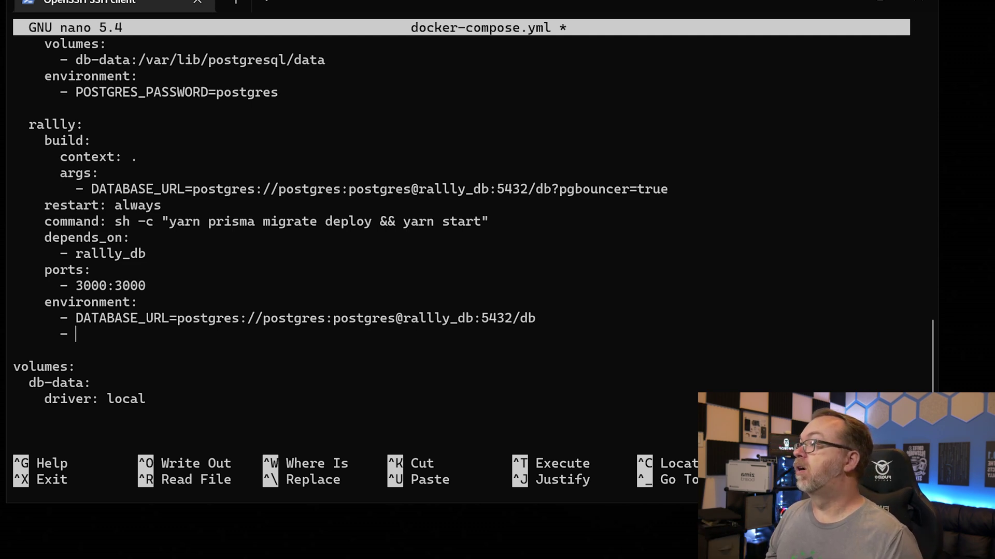
Paste SUPPORT_EMAIL and the SMTP settings under environment, dropping the comment and prefixing each with '- '
right_click(572, 362)
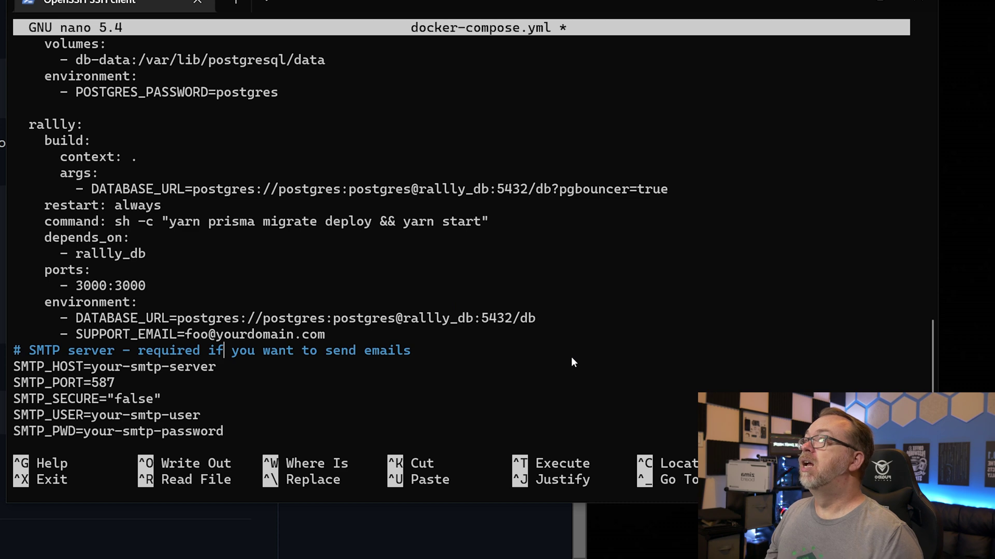
key(ctrl+k)
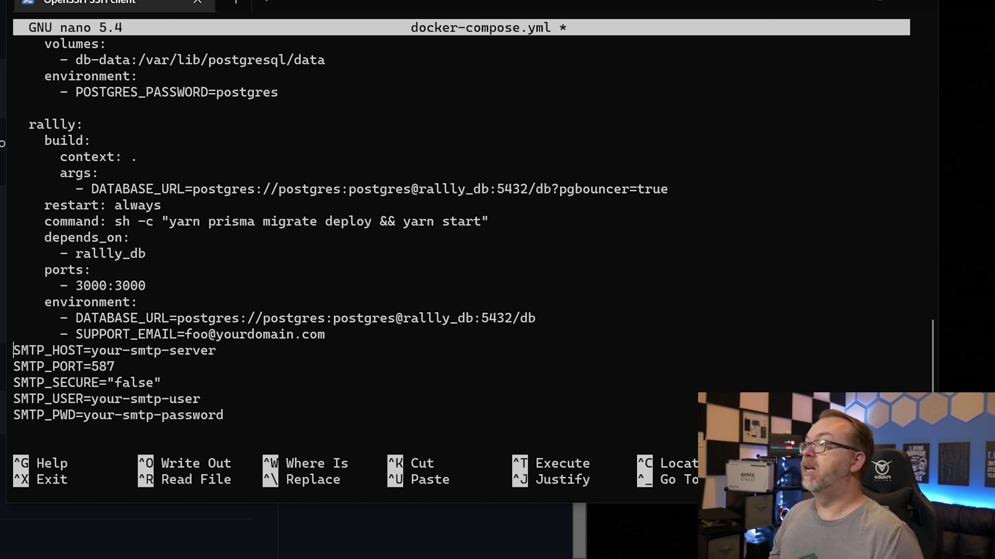
text(- )
text(      -)
key(Down)
key(Home)
text(-)
key(Down)
key(Home)
text(-)
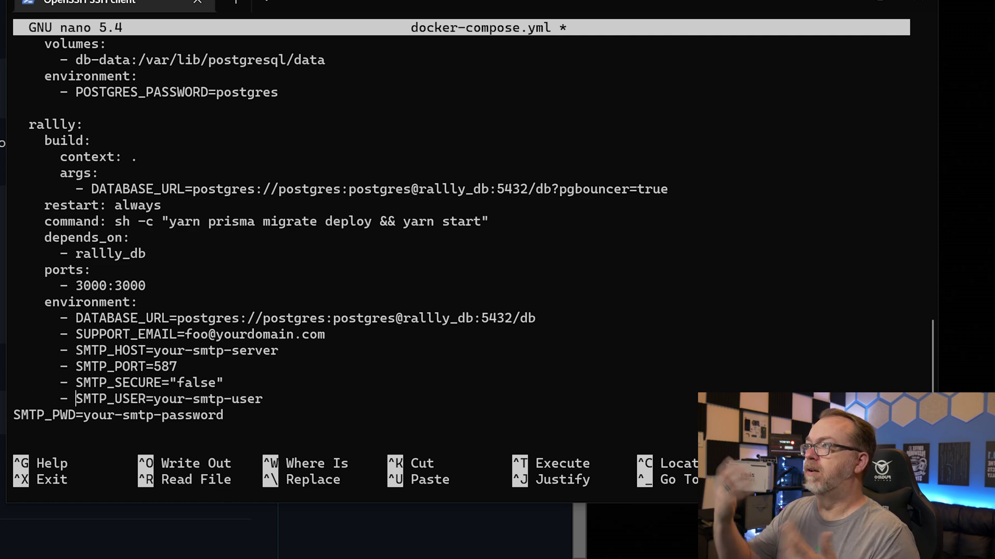
key(Down)
key(Home)
text(-)
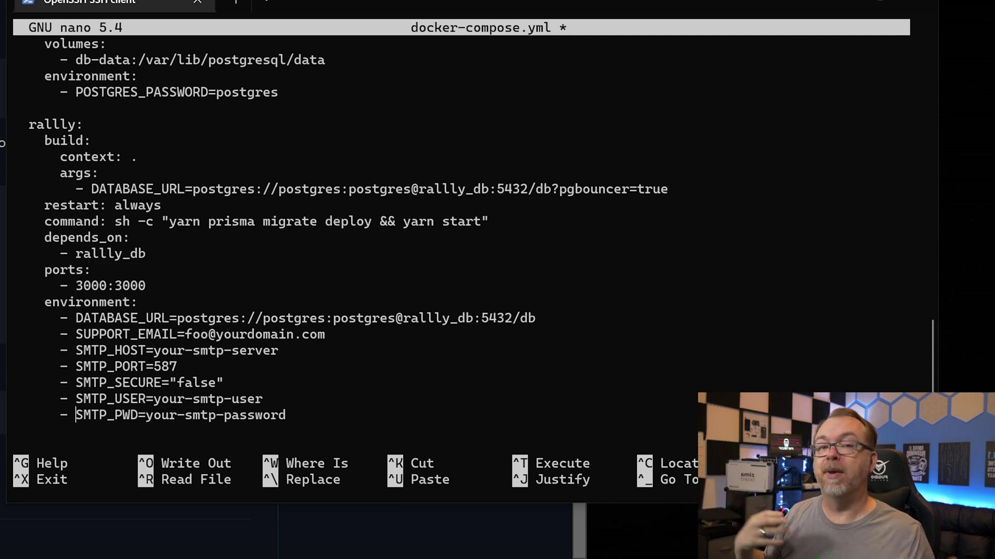
key(Down)
key(Down)
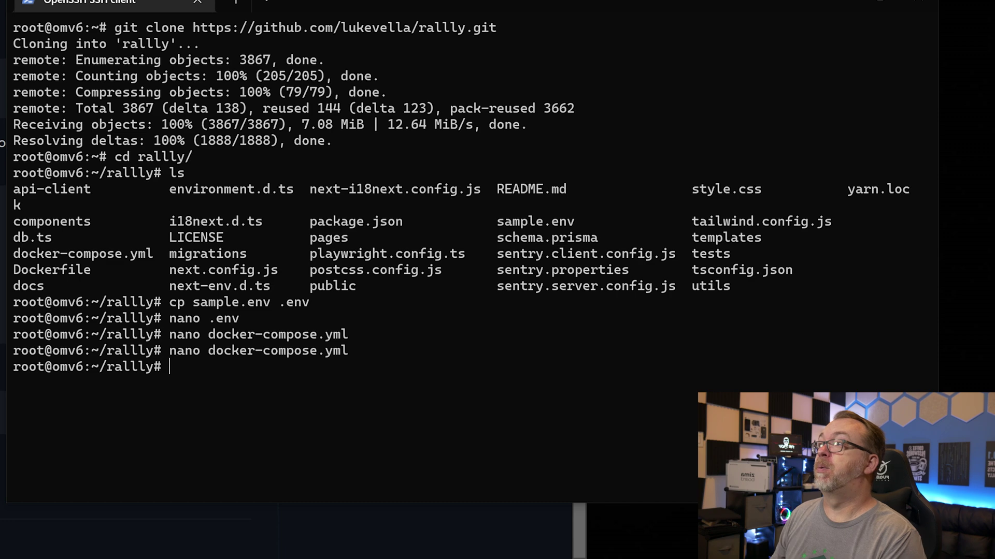
Rebuild the Rallly containers with 'docker-compose up -d --build' in the rallly folder
text(docker-coms)
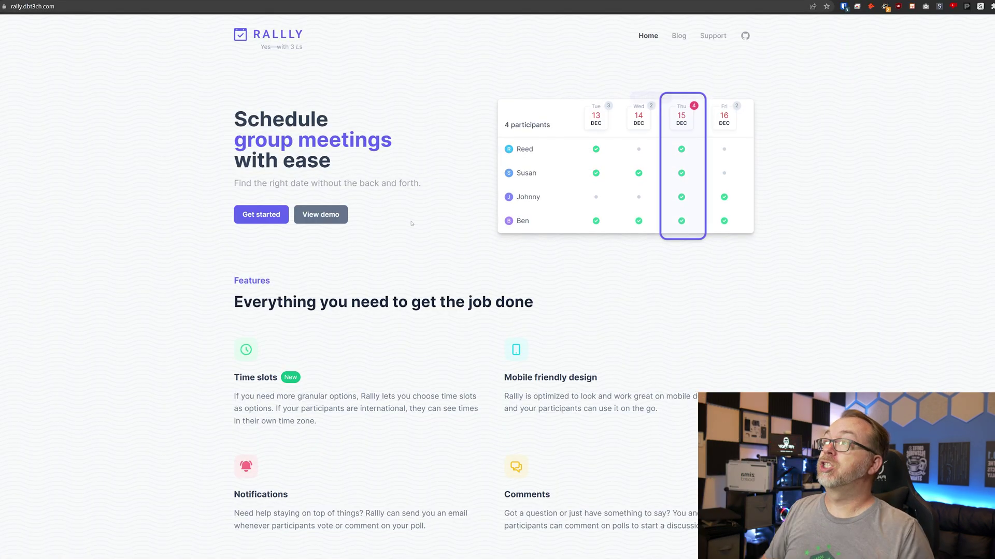
Choose Get started on the self-hosted Rallly home page to begin a new poll
click(262, 213)
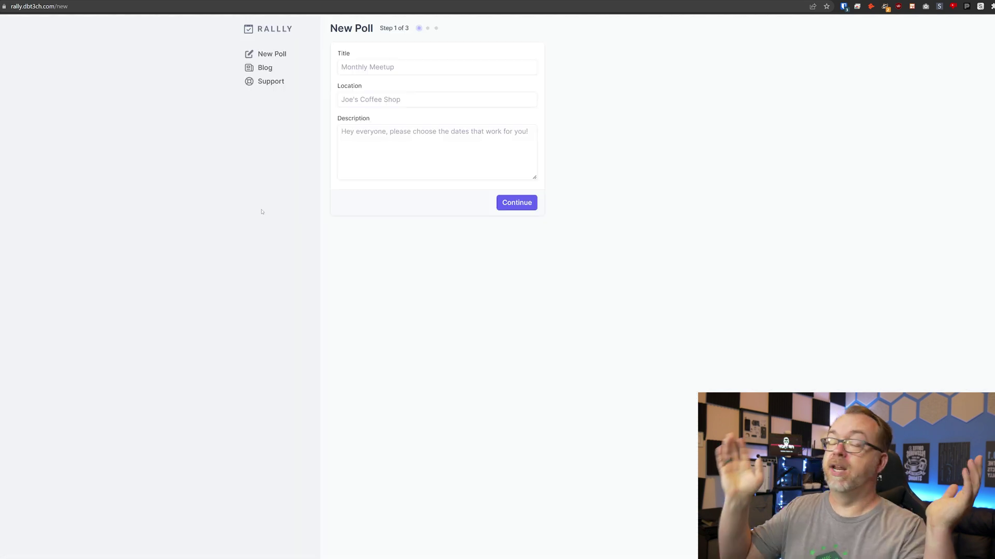